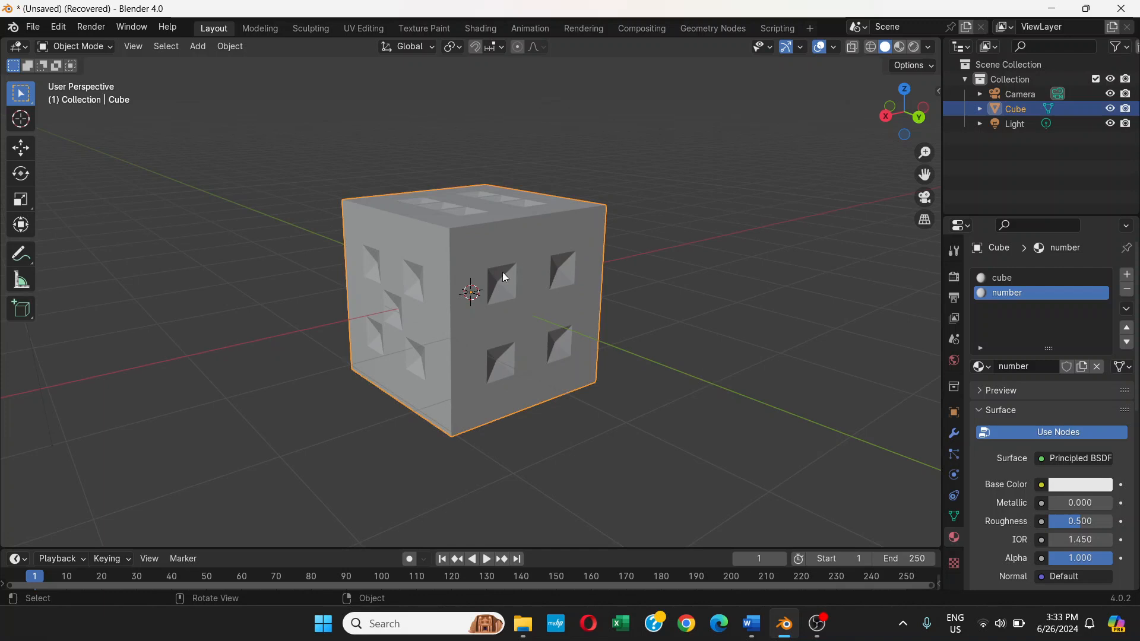
Examine the die's recessed faces and compare its cube and number material slots
key(s)
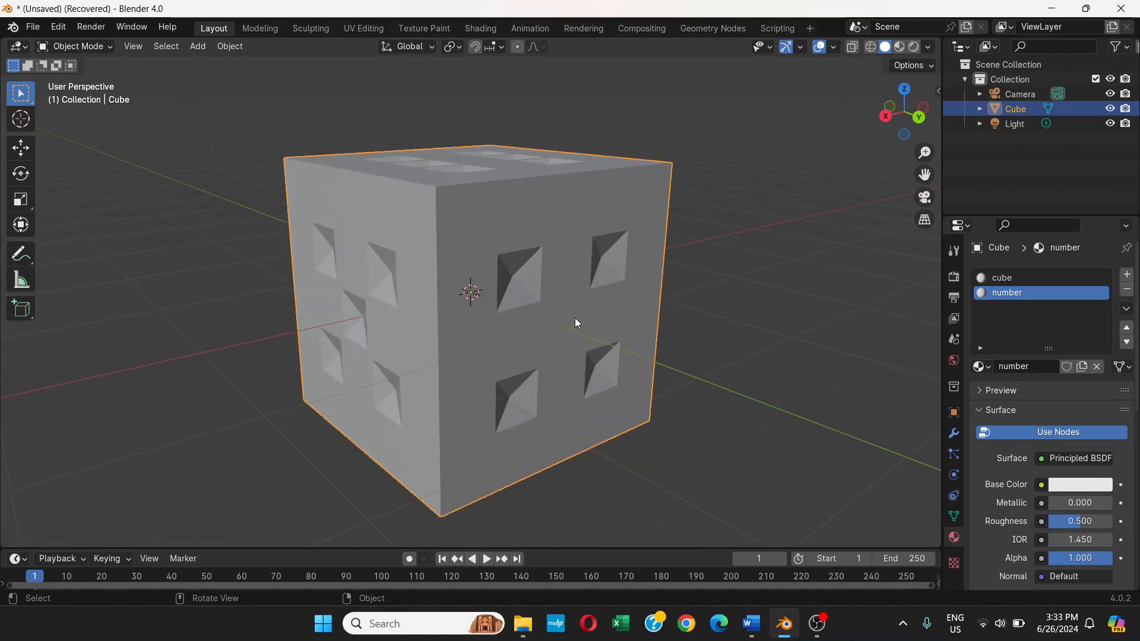
middle_drag(577, 312, 546, 339)
middle_drag(532, 291, 555, 296)
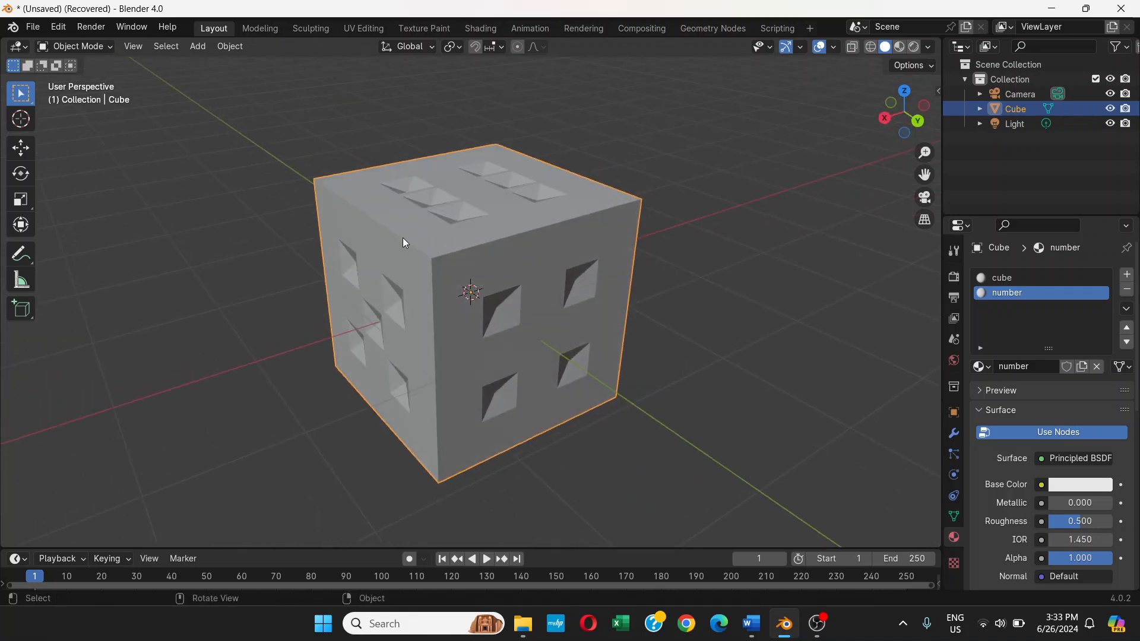
mouse_move(447, 236)
middle_down()
mouse_move(437, 301)
mouse_move(437, 257)
mouse_move(455, 233)
middle_up()
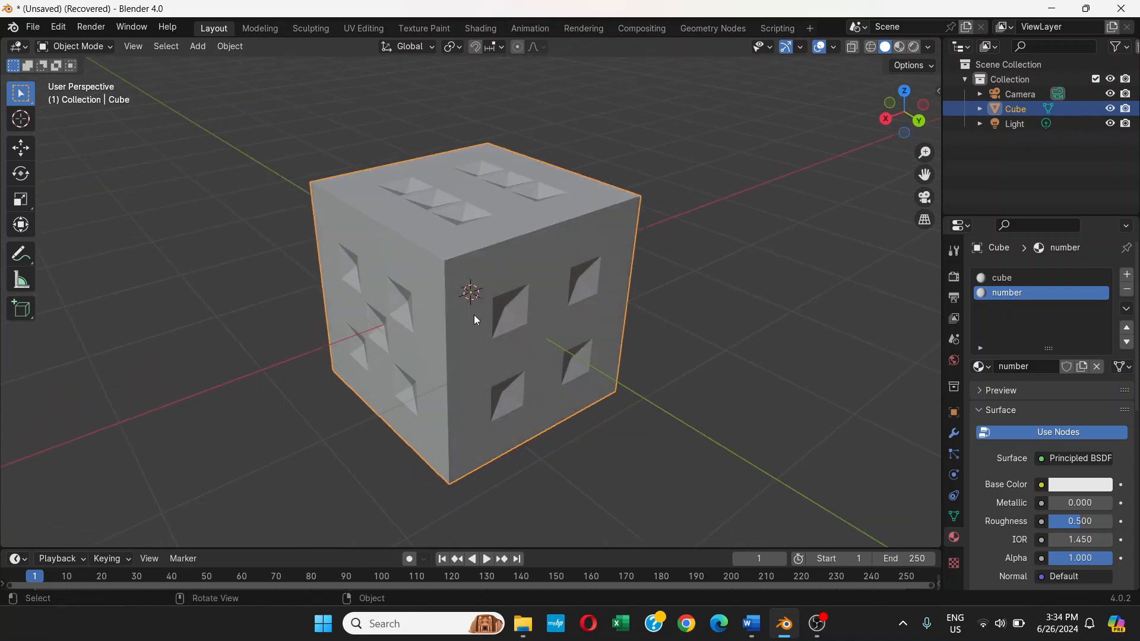
middle_drag(571, 320, 528, 312)
scroll(528, 312, down, 3)
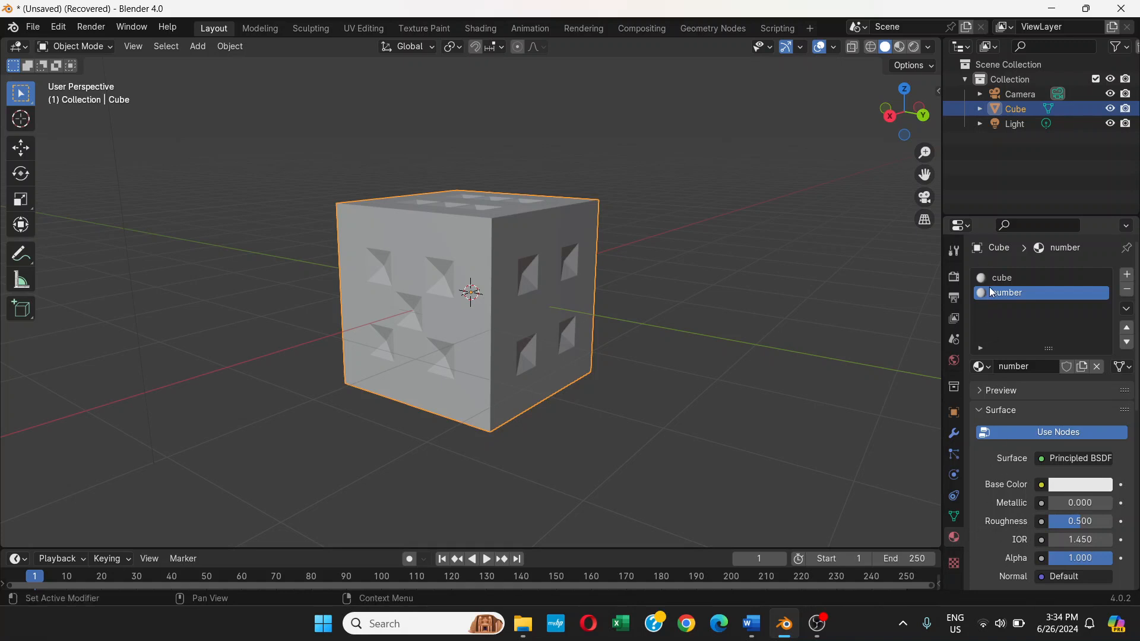
click(1022, 281)
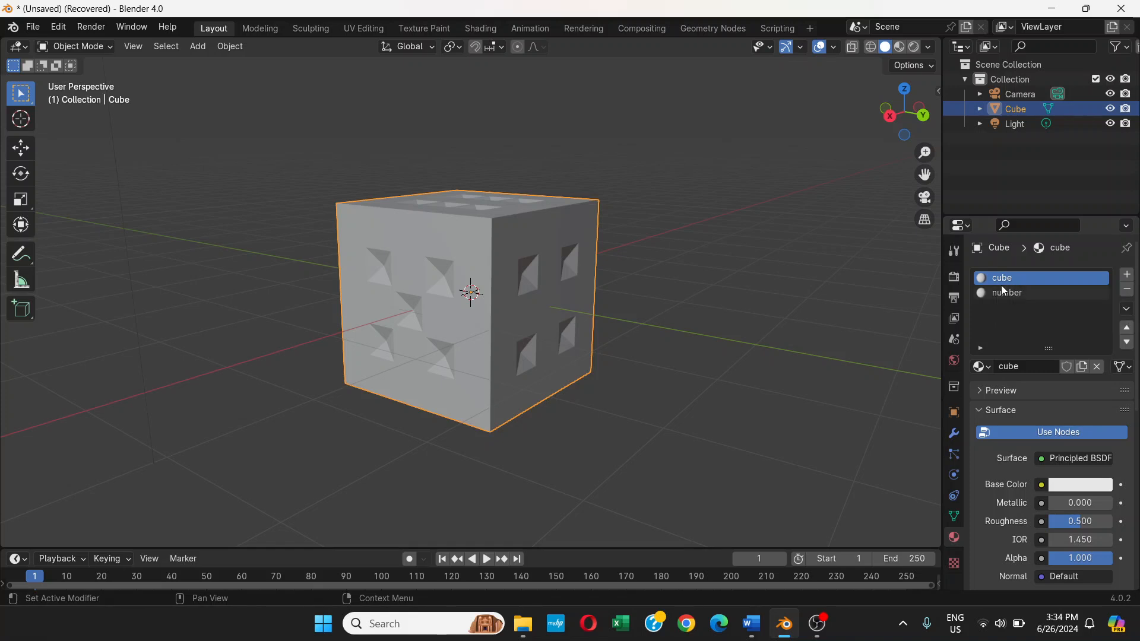
click(1031, 291)
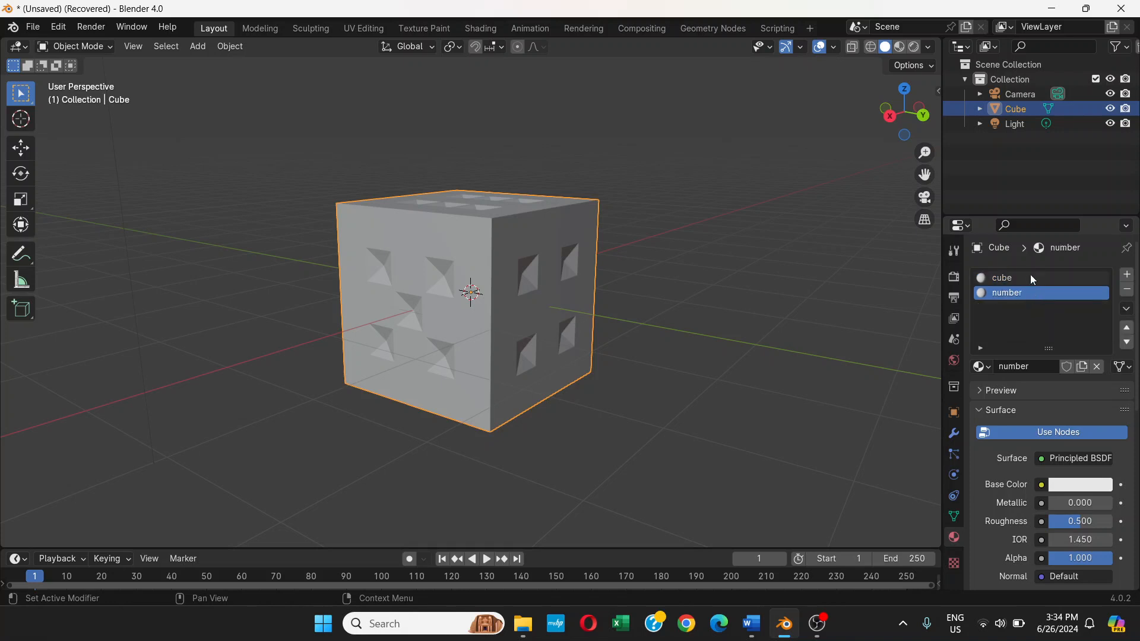
click(1030, 277)
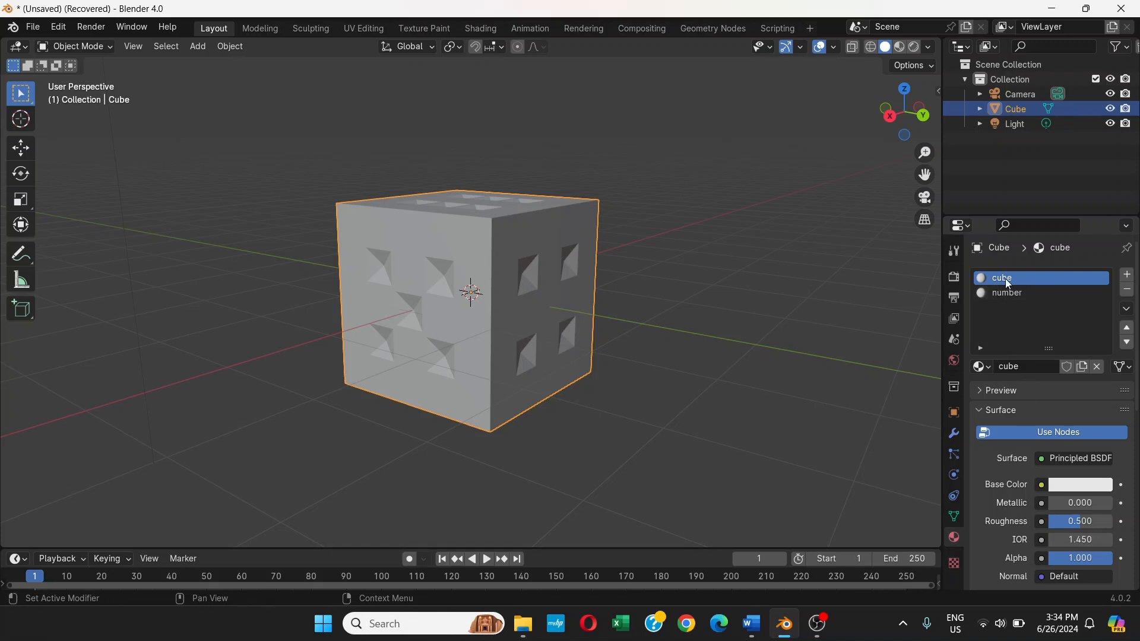
click(1003, 295)
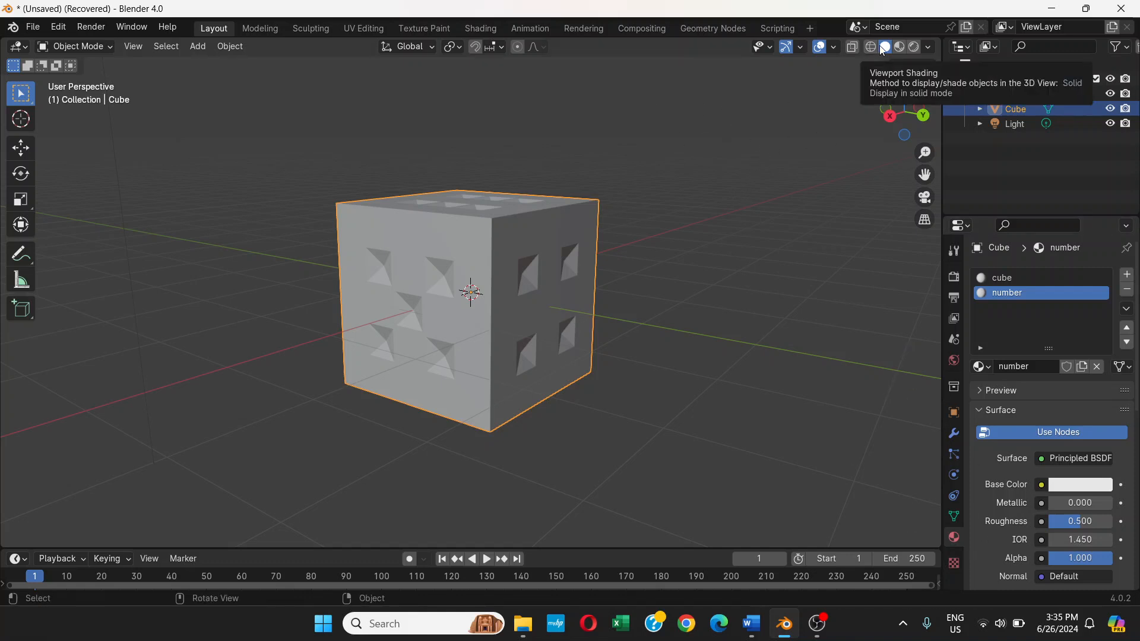
Switch the viewport shading to Material Preview and view the die's faces
middle_drag(671, 303, 520, 296)
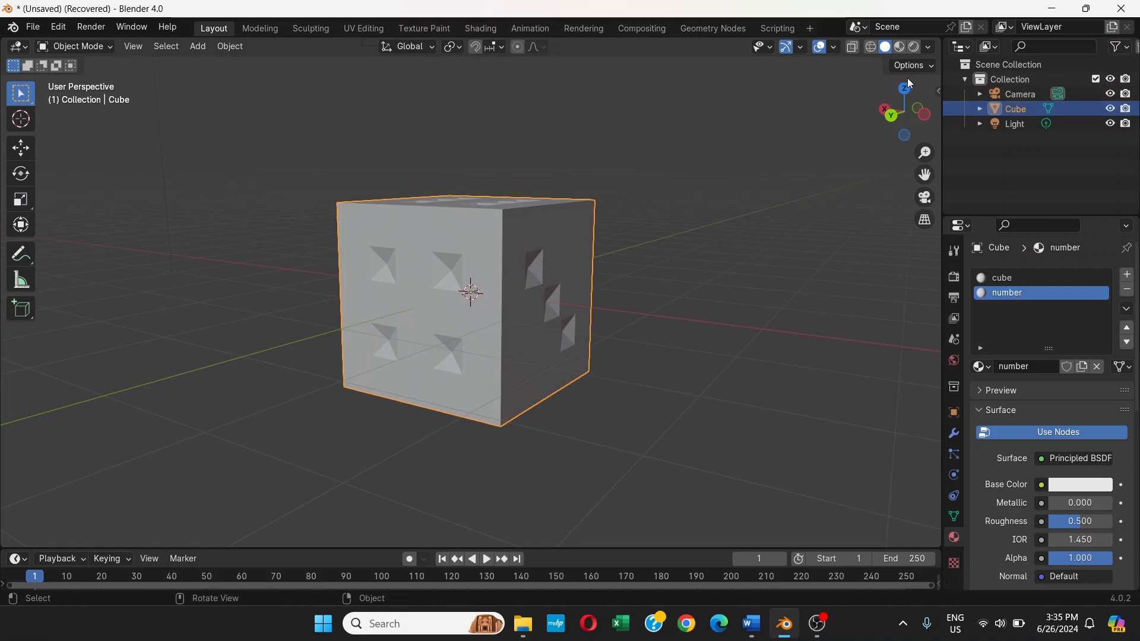
click(900, 48)
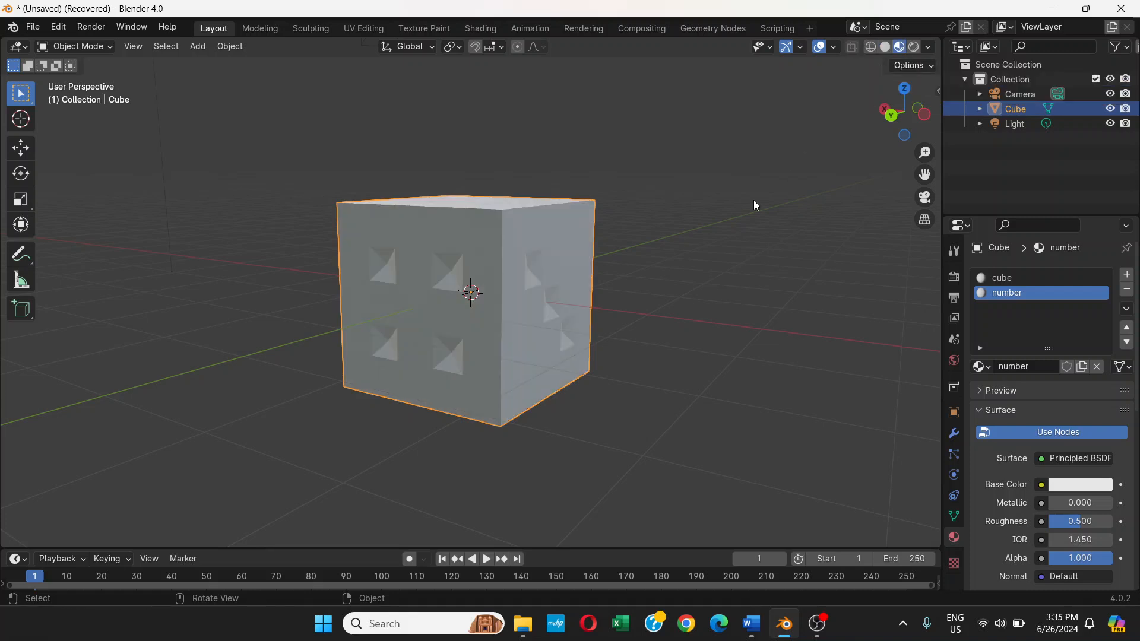
scroll(535, 291, up, 3)
mouse_move(528, 290)
middle_down()
mouse_move(423, 300)
mouse_move(331, 290)
middle_up()
middle_drag(576, 250, 537, 267)
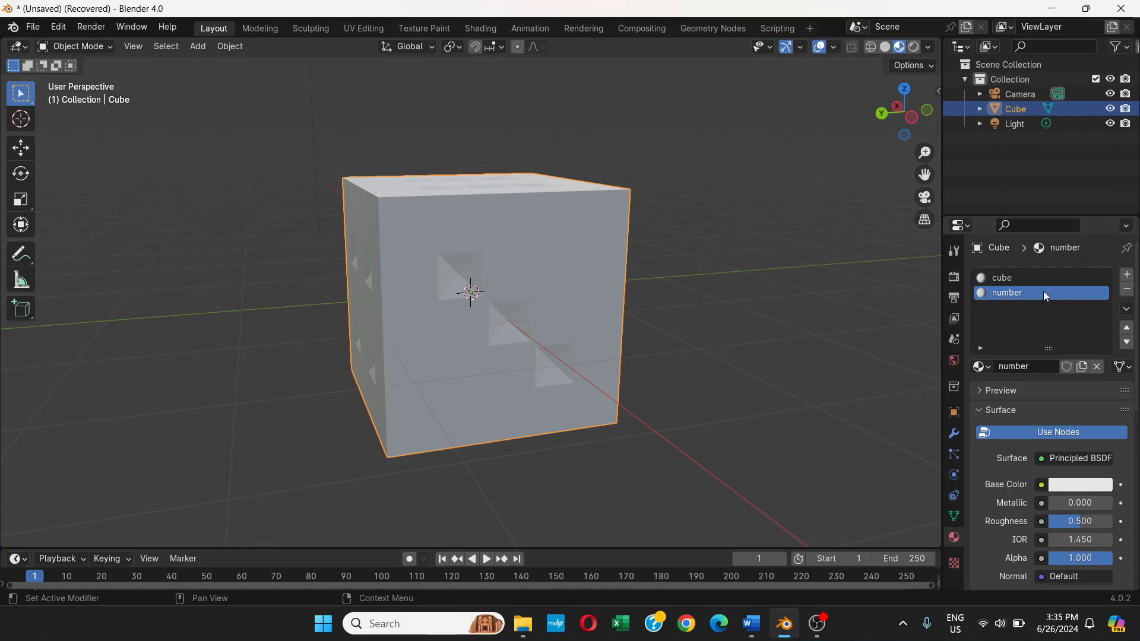
Set the number material's base colour to dark blue with hue 0.667, saturation 0.976 and value 0.233
scroll(1021, 354, down, 1)
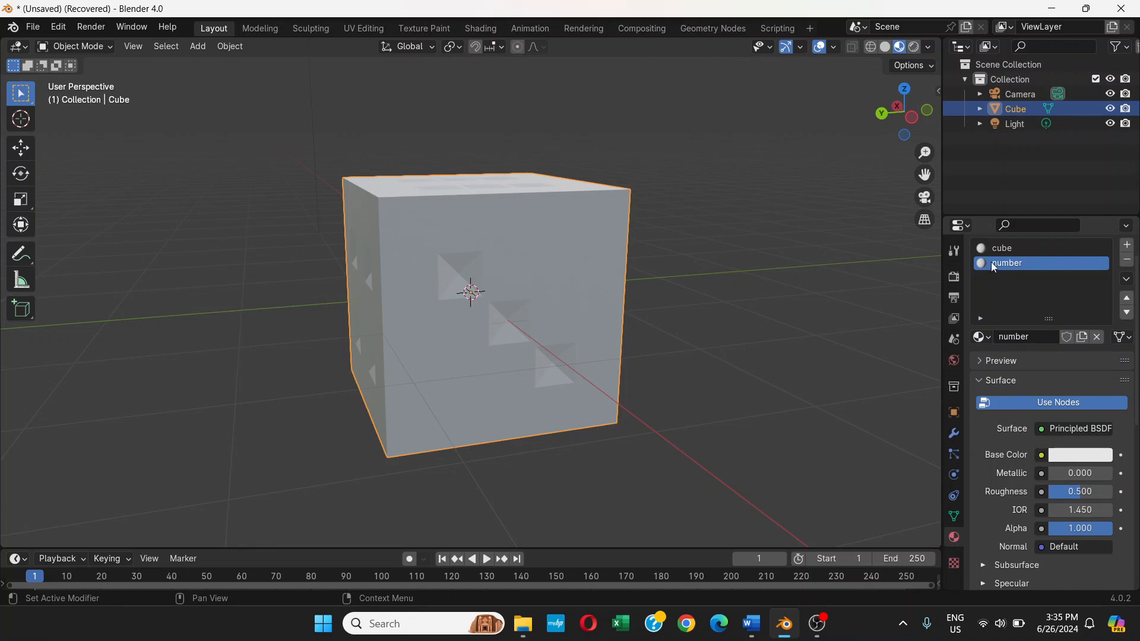
click(996, 247)
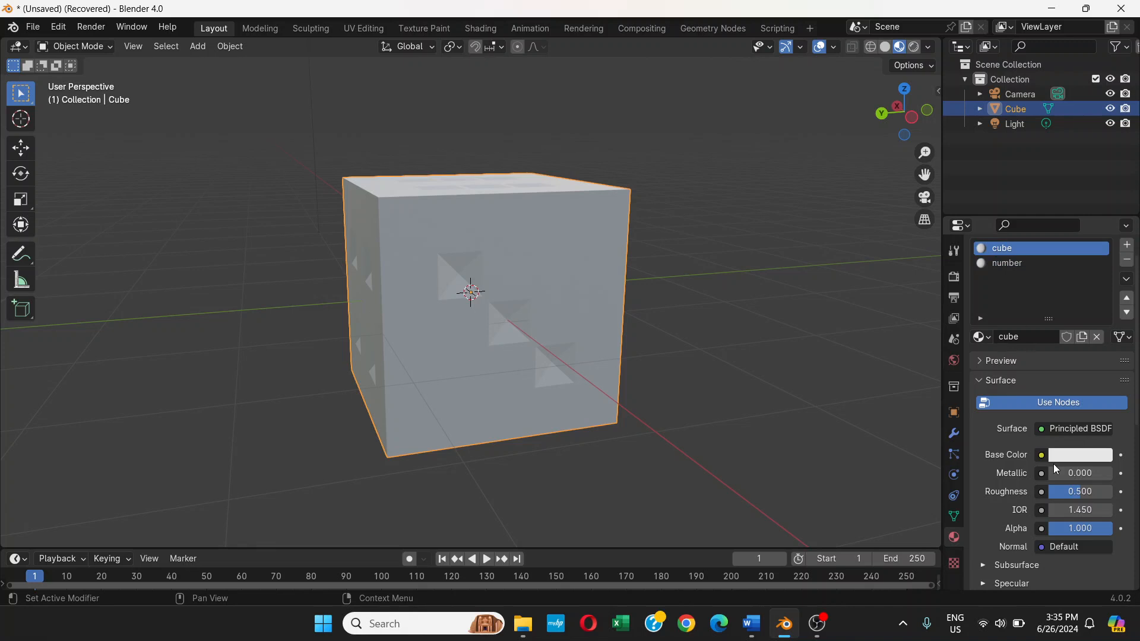
click(1007, 264)
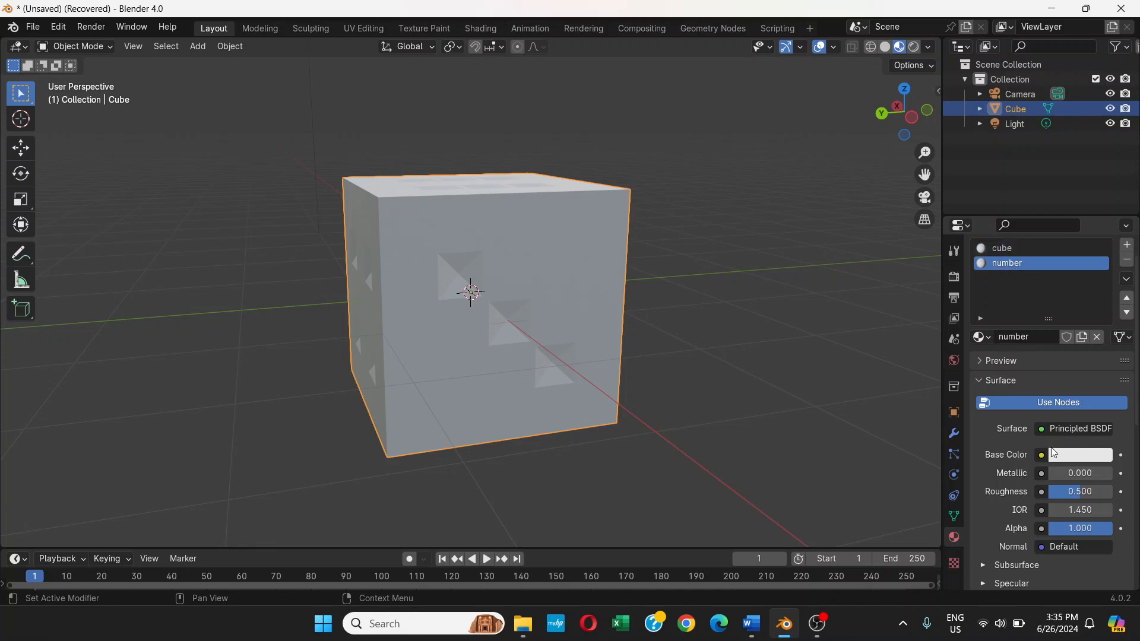
middle_drag(489, 280, 649, 274)
middle_drag(701, 346, 578, 336)
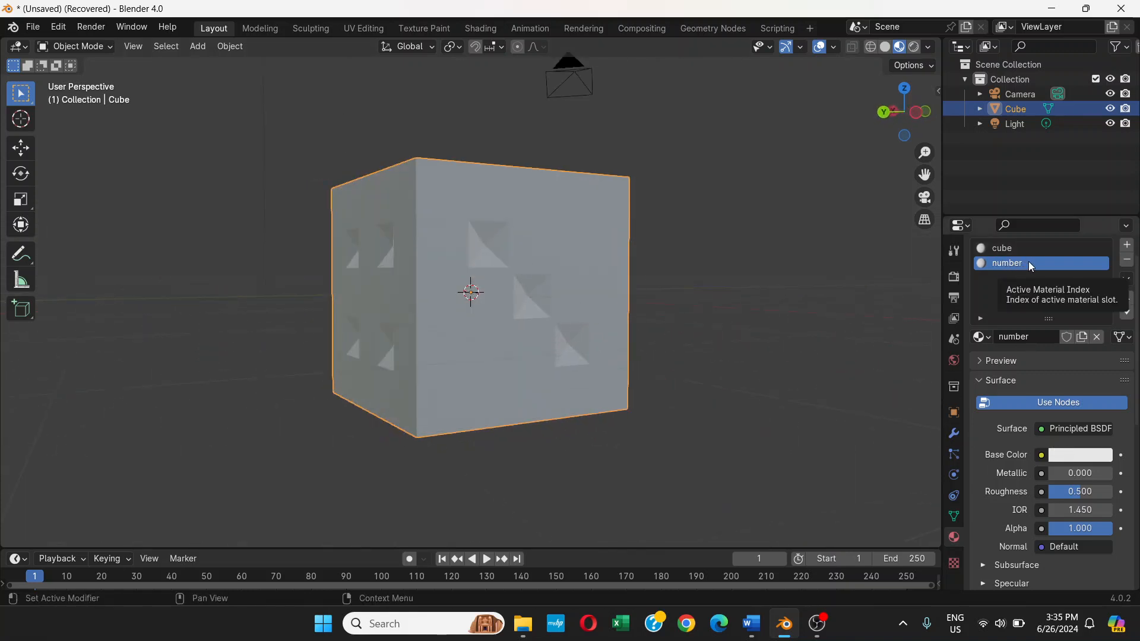
click(1067, 454)
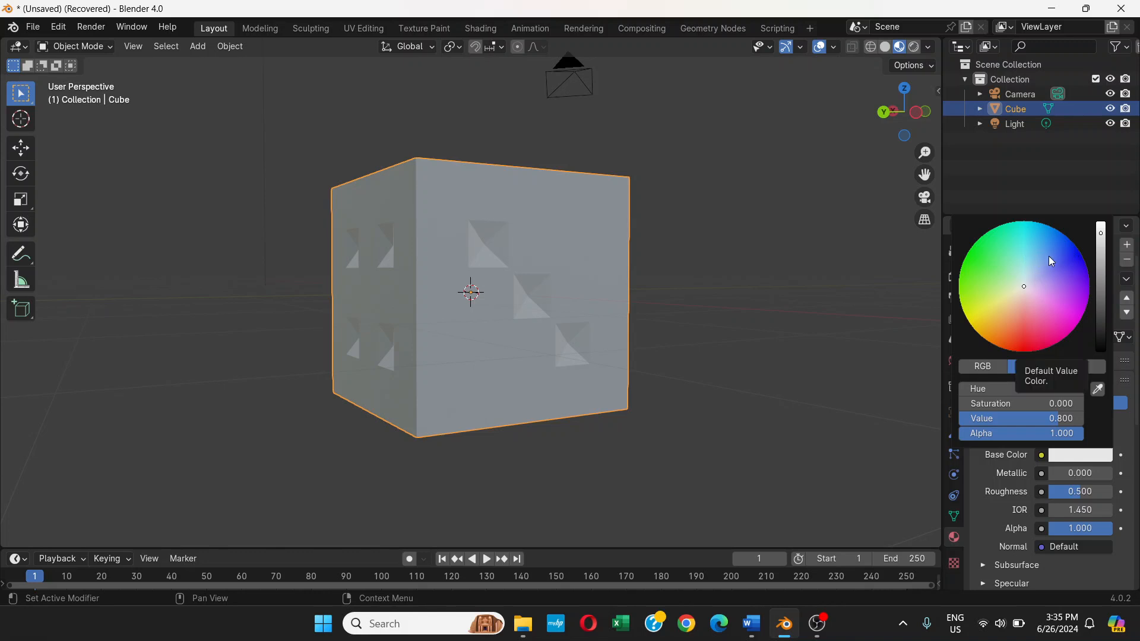
click(1068, 261)
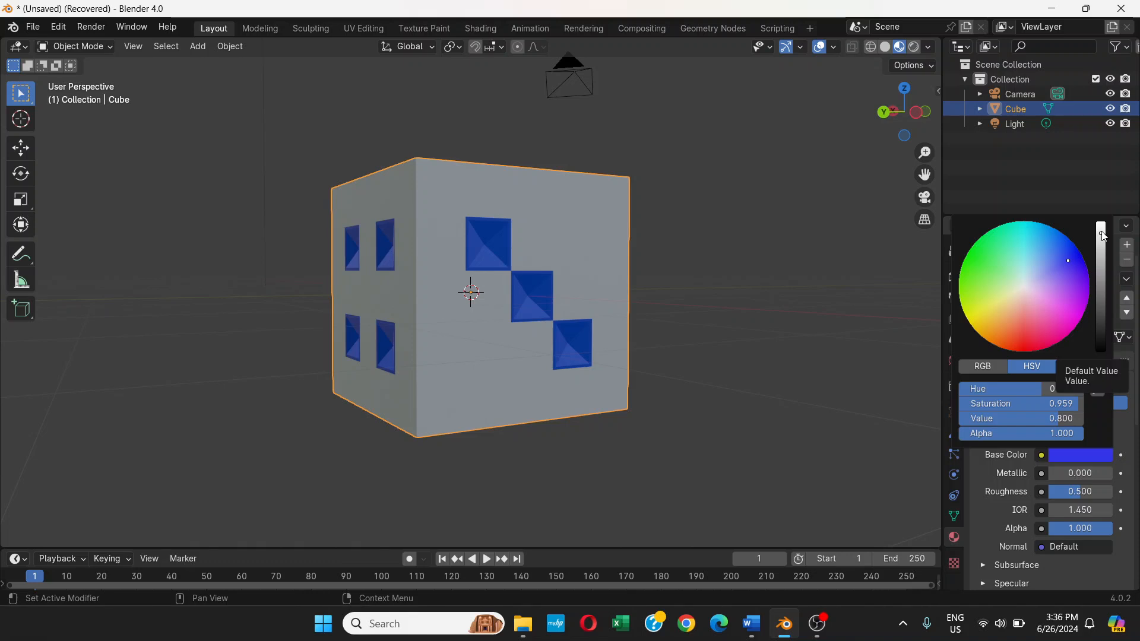
drag(1101, 234, 1100, 284)
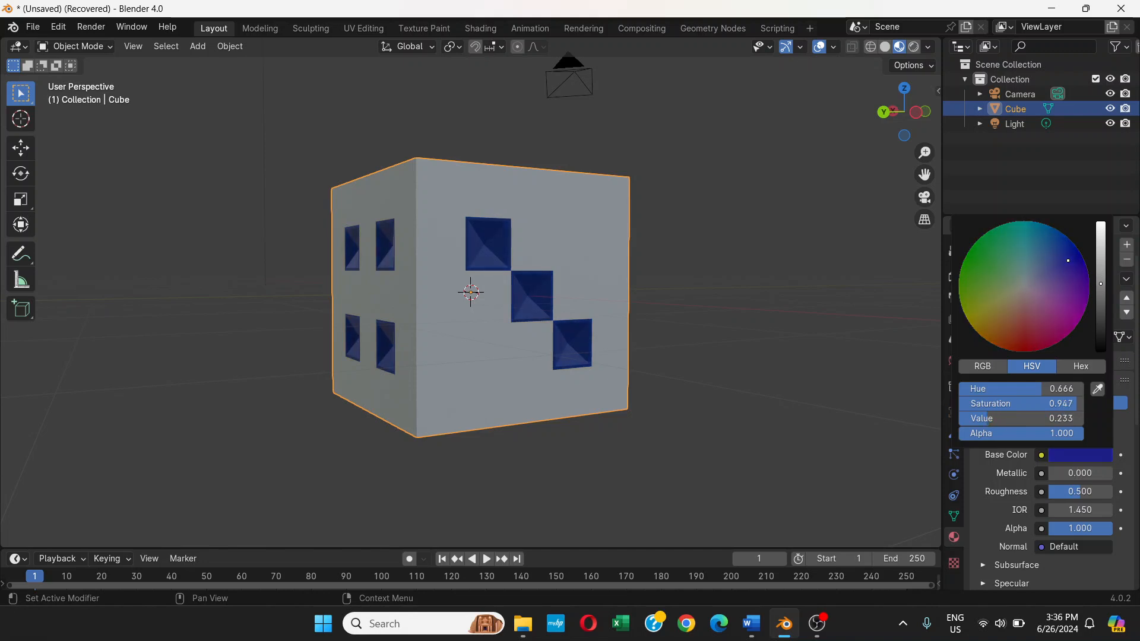
click(1073, 258)
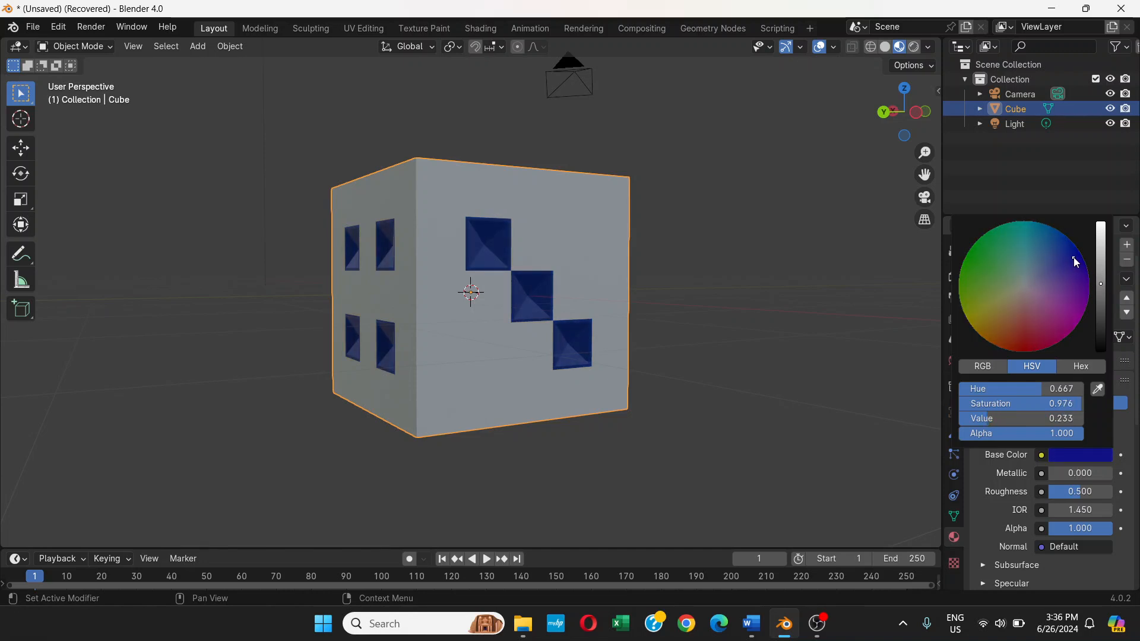
click(1077, 461)
Add a Subdivision Surface modifier to the cube
middle_drag(704, 260, 557, 266)
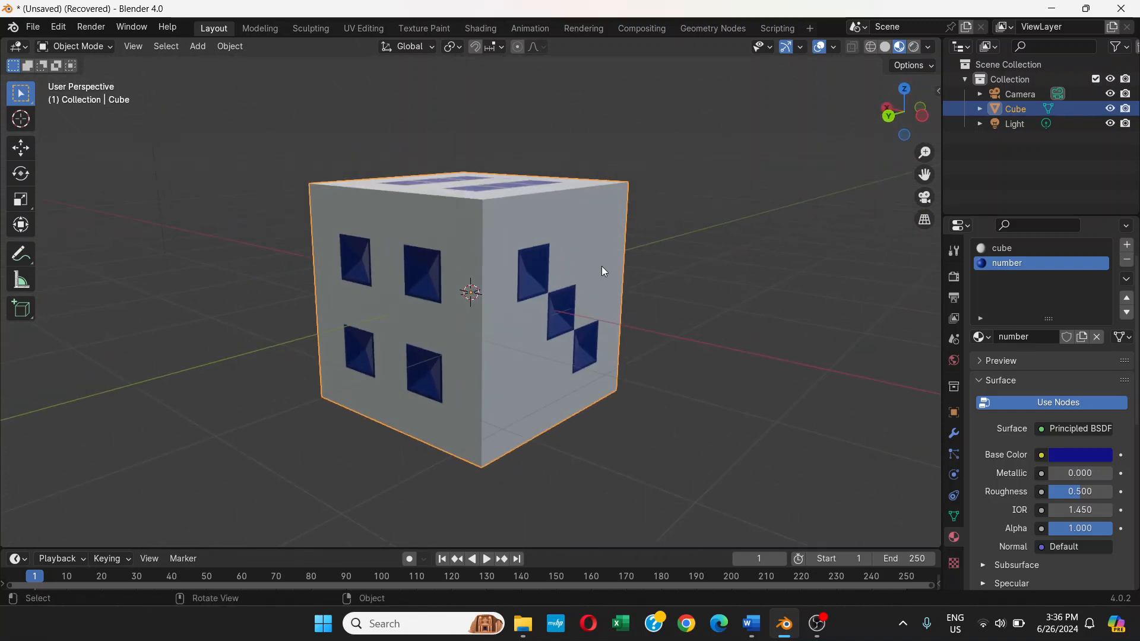
middle_drag(745, 208, 598, 230)
scroll(560, 255, up, 1)
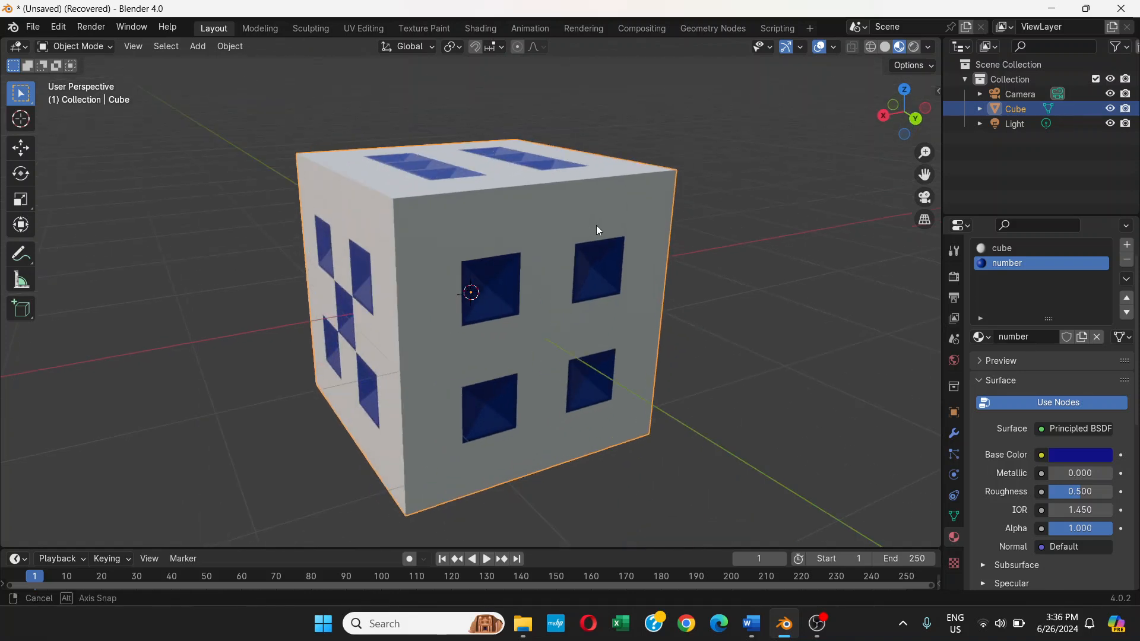
scroll(605, 236, down, 1)
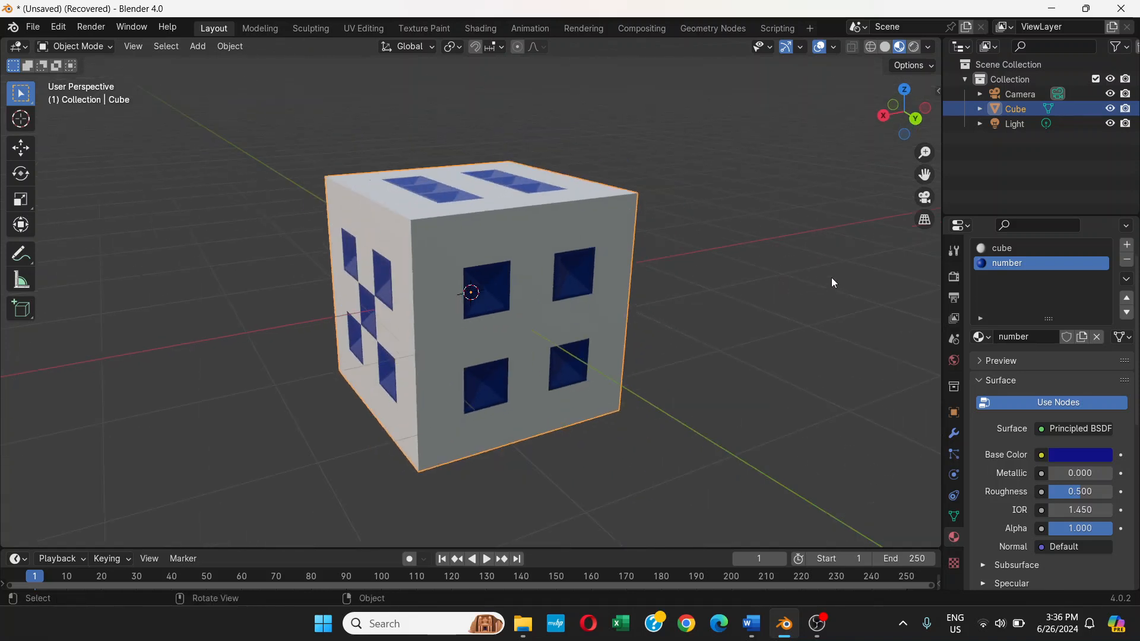
click(955, 436)
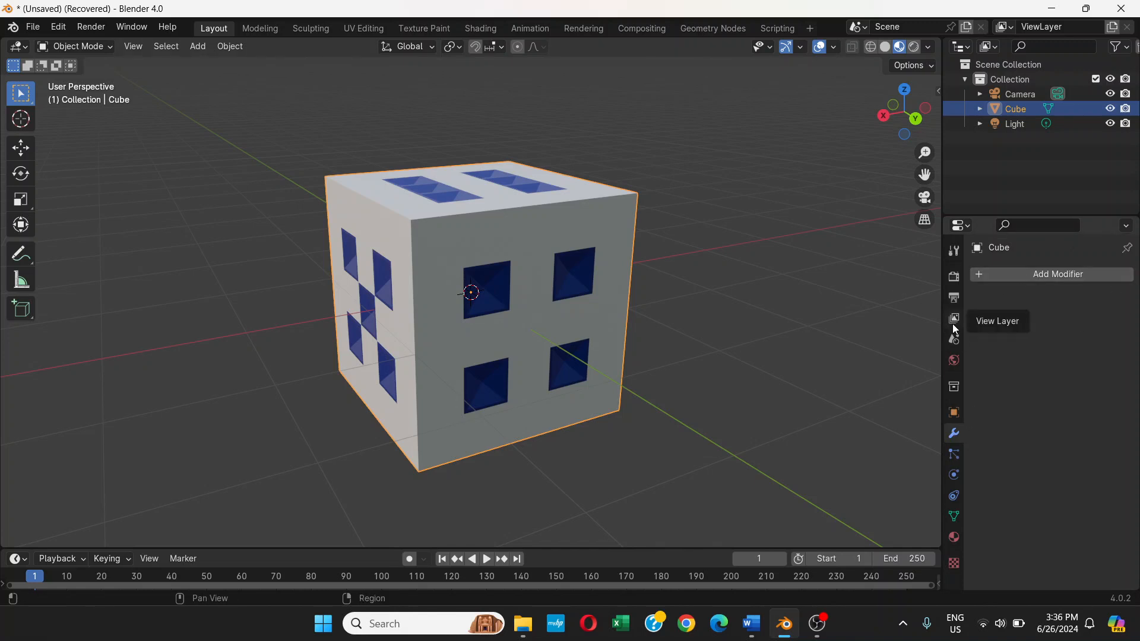
click(984, 277)
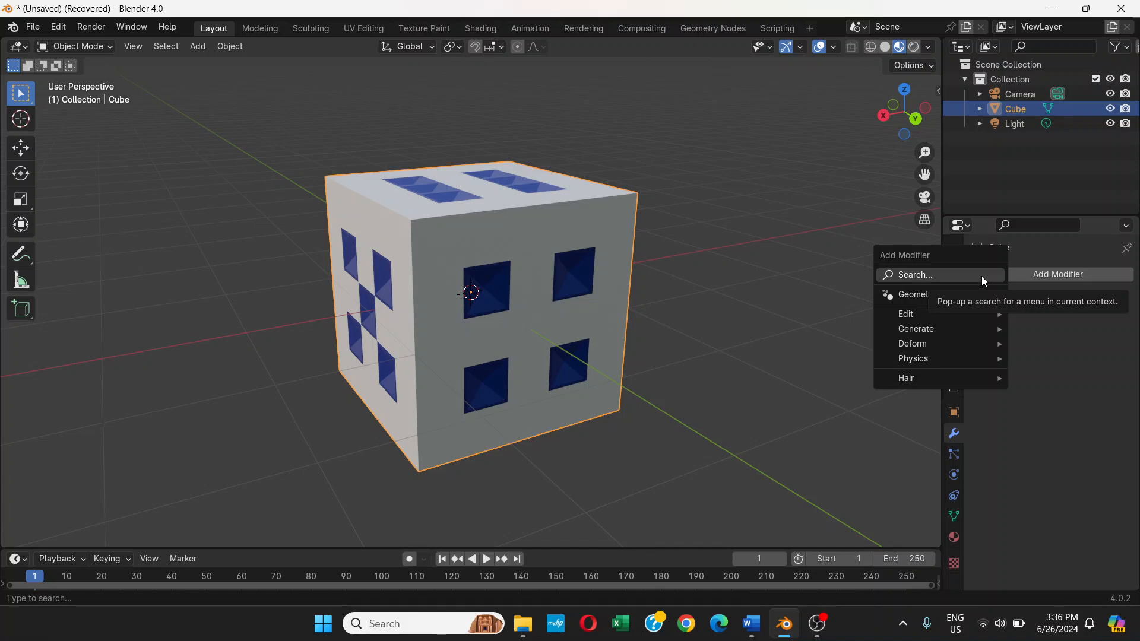
mouse_move(941, 345)
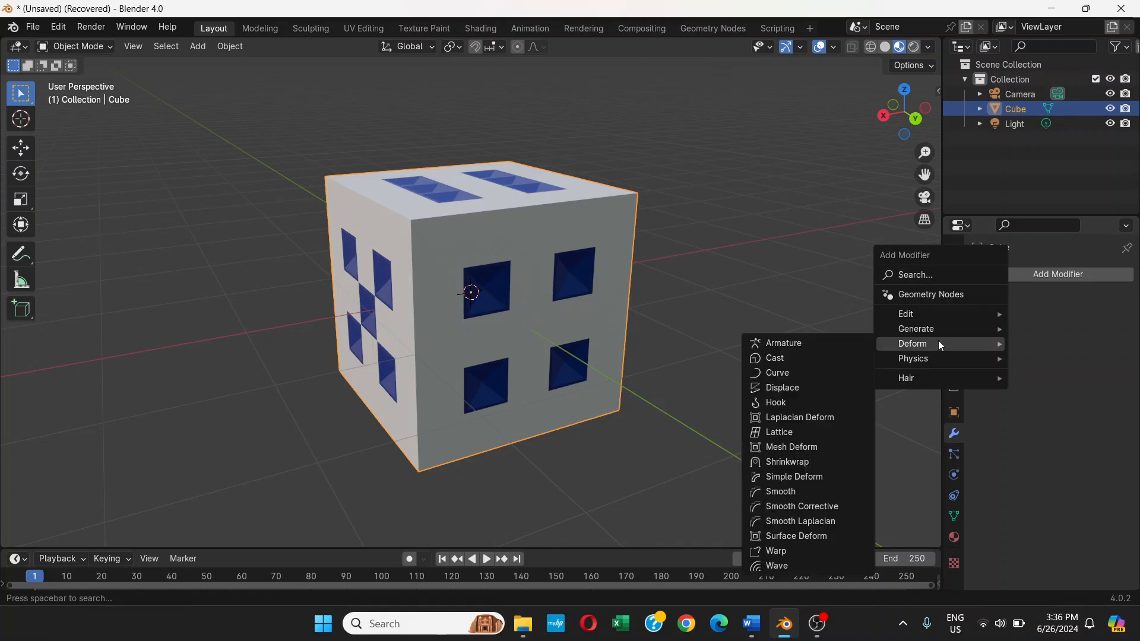
mouse_move(945, 316)
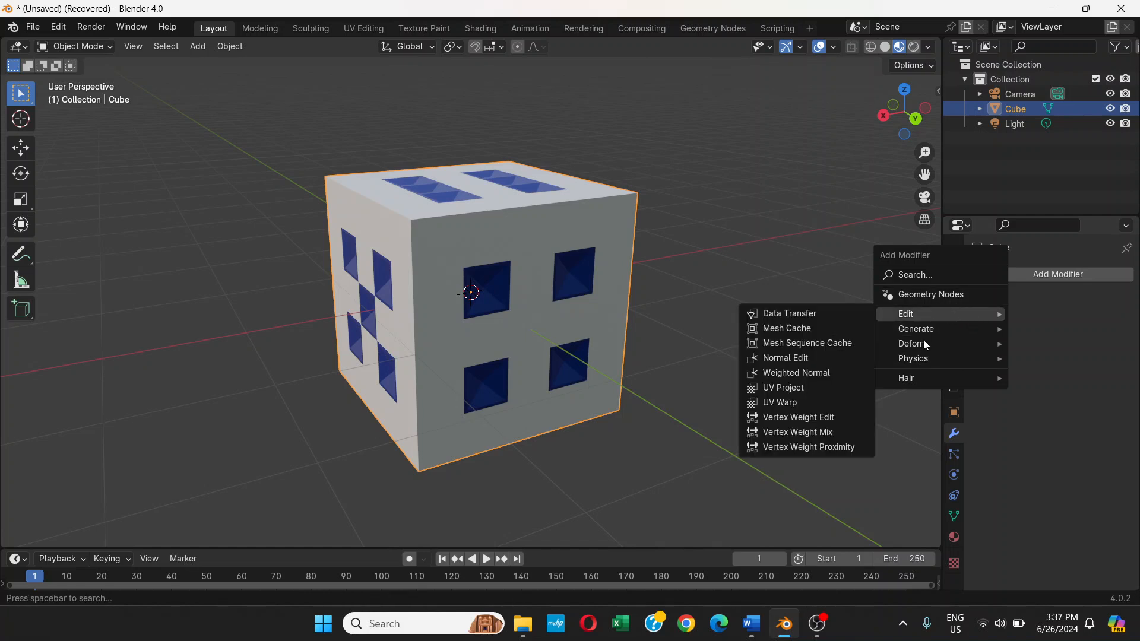
mouse_move(987, 320)
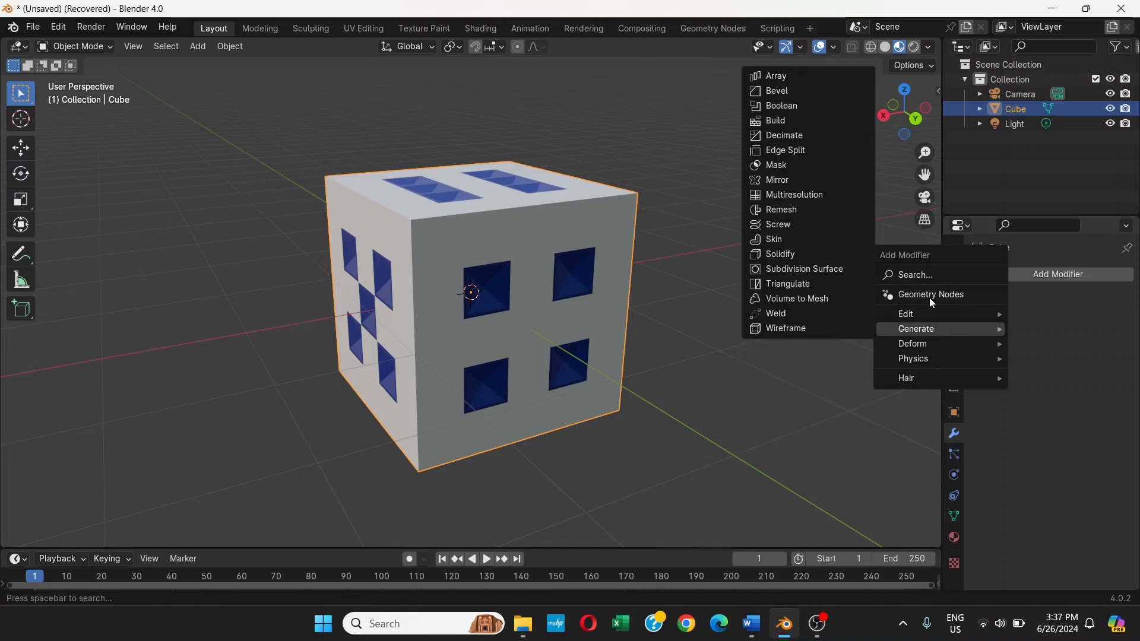
mouse_move(931, 309)
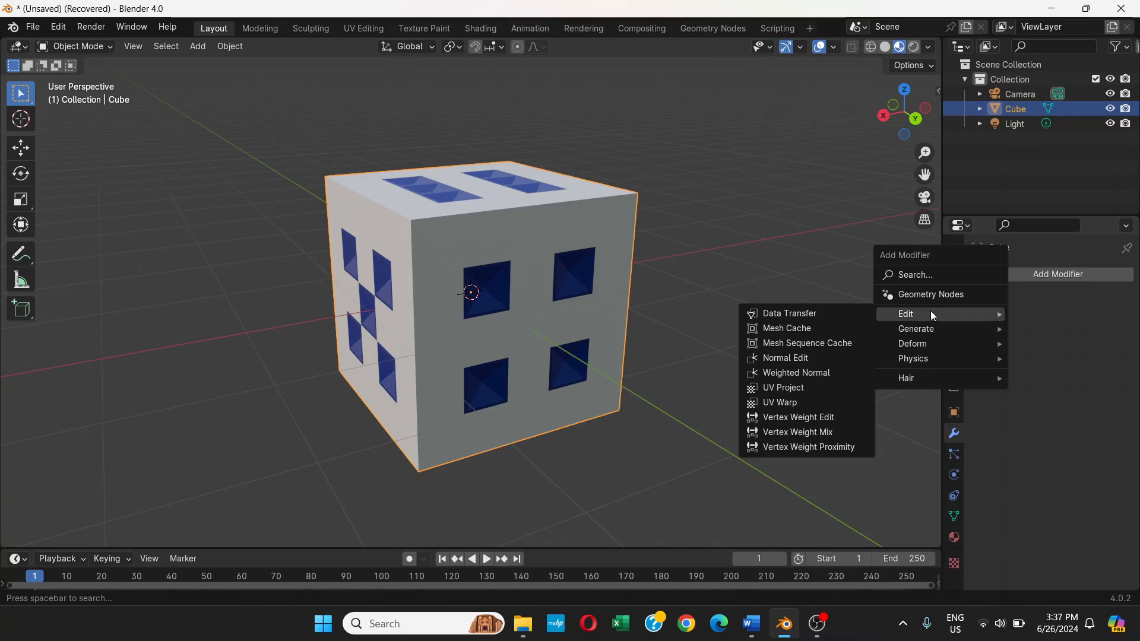
mouse_move(986, 332)
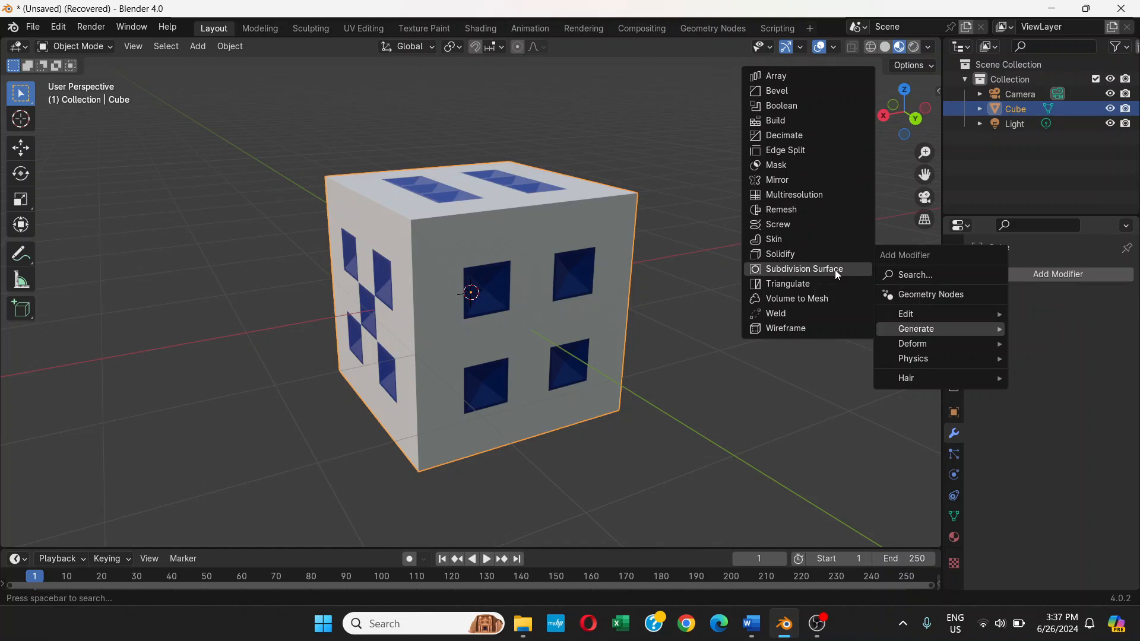
key(Return)
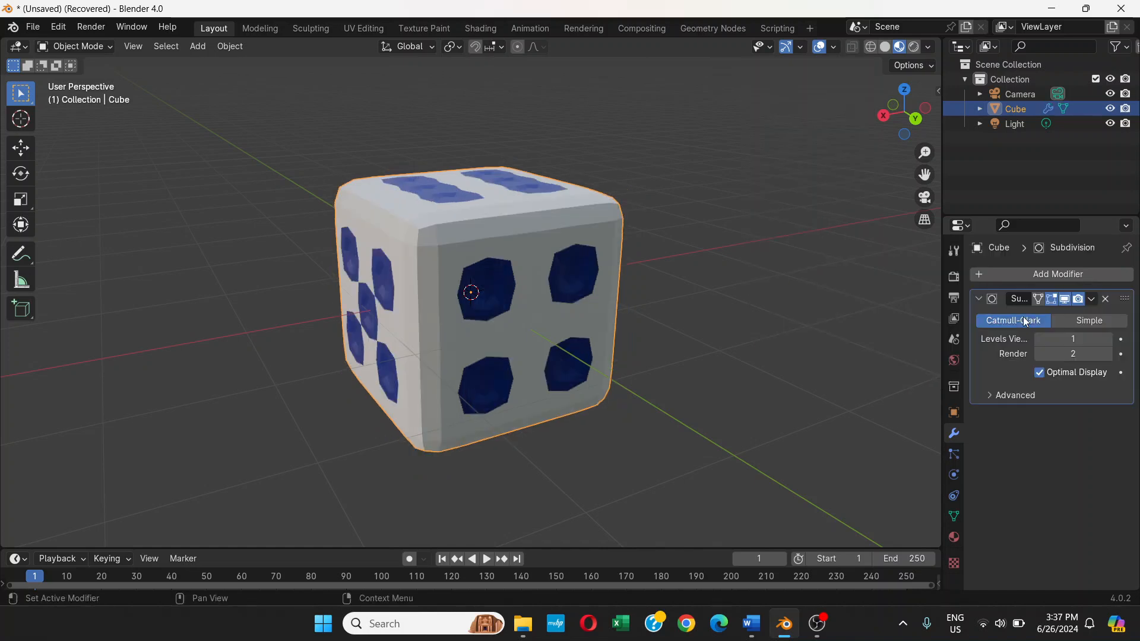
Set the Subdivision modifier's viewport levels to 2 and check the smoothed die from several sides
middle_drag(722, 306, 665, 295)
middle_drag(583, 294, 496, 299)
scroll(541, 284, up, 4)
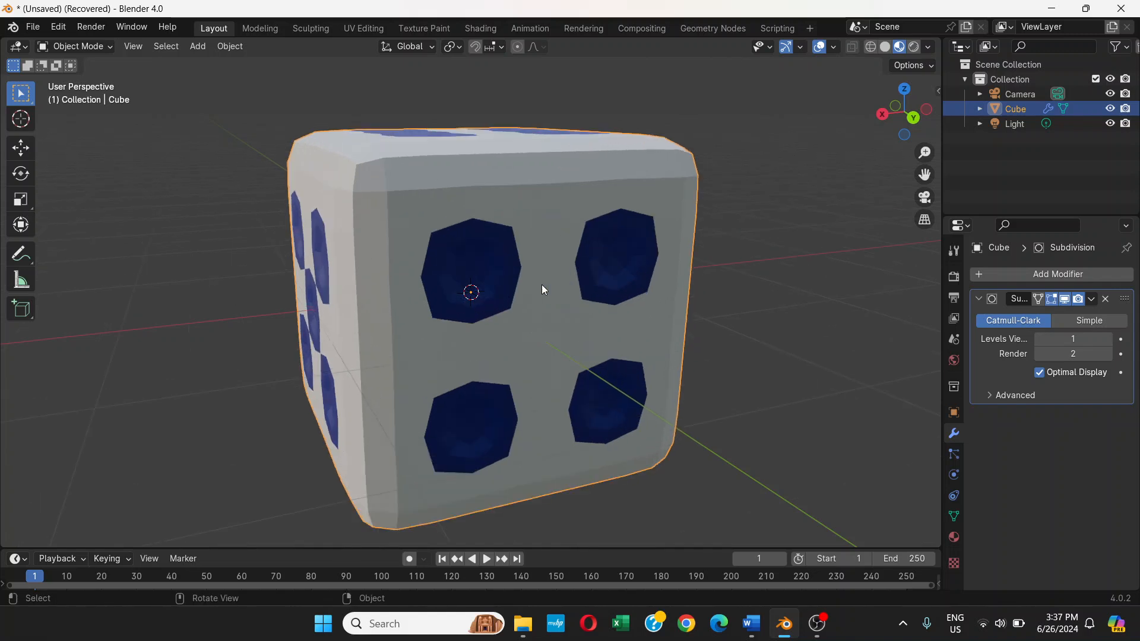
scroll(579, 292, down, 2)
mouse_move(579, 292)
middle_down()
mouse_move(533, 287)
mouse_move(575, 266)
mouse_move(546, 275)
mouse_move(700, 276)
mouse_move(611, 281)
mouse_move(658, 353)
mouse_move(550, 371)
mouse_move(564, 302)
mouse_move(633, 303)
mouse_move(632, 346)
mouse_move(630, 301)
mouse_move(751, 319)
mouse_move(599, 266)
mouse_move(616, 231)
mouse_move(632, 270)
mouse_move(593, 301)
middle_up()
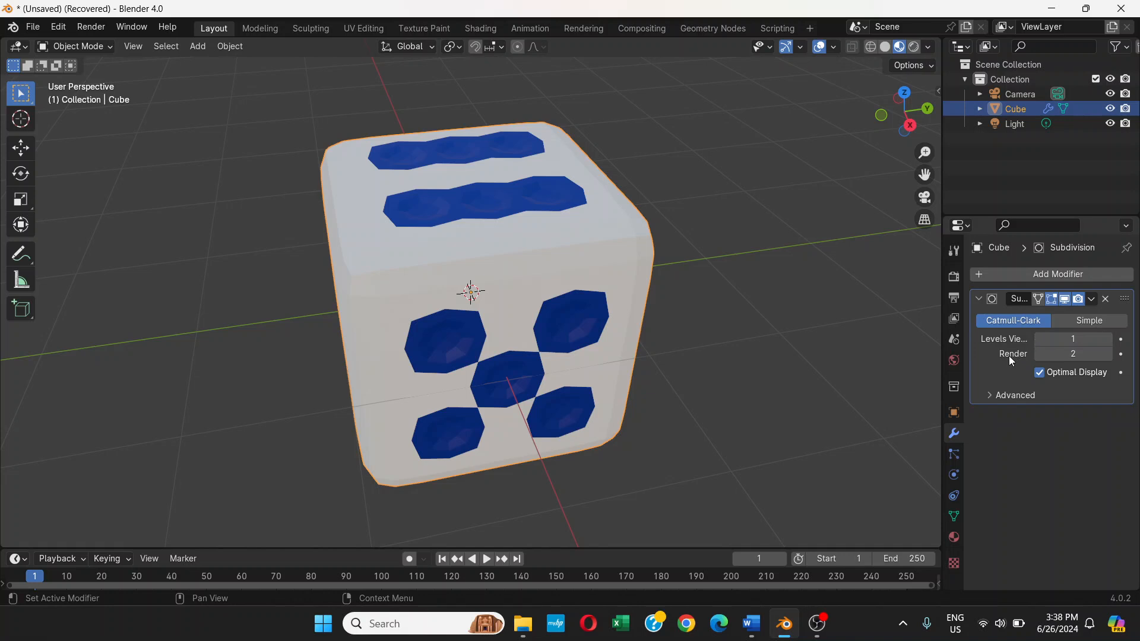
click(1109, 340)
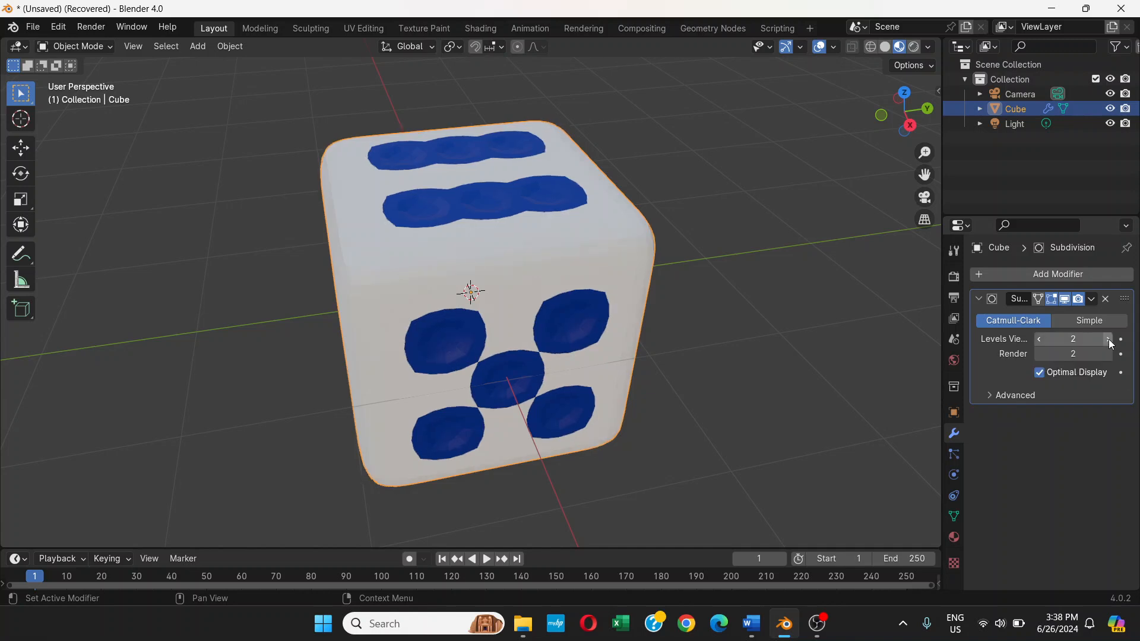
middle_drag(581, 284, 510, 246)
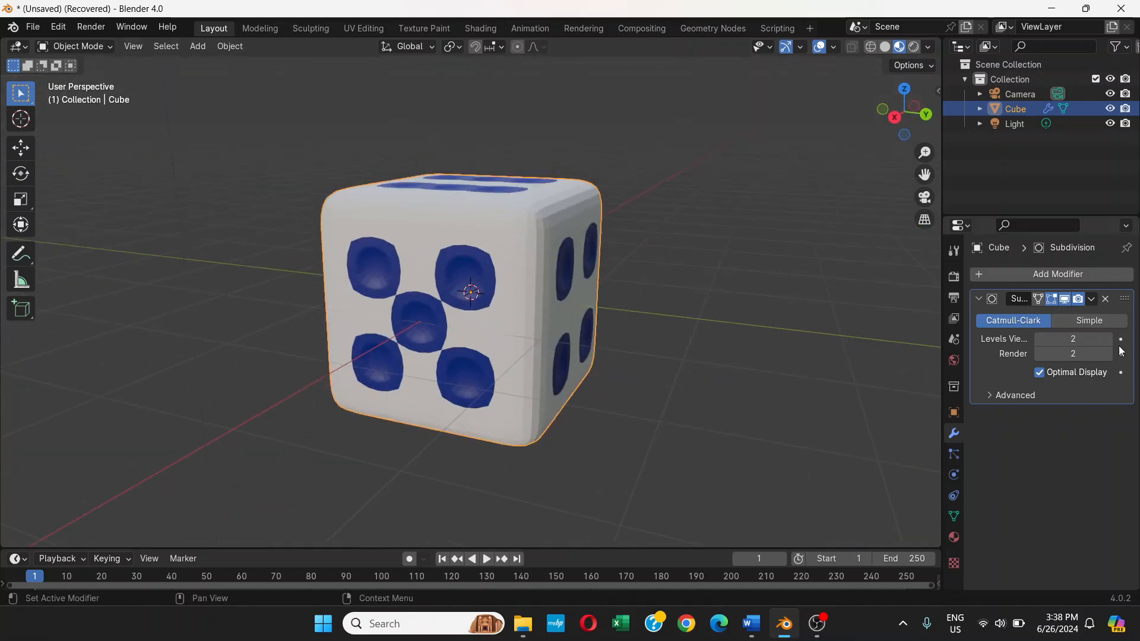
middle_drag(628, 290, 630, 244)
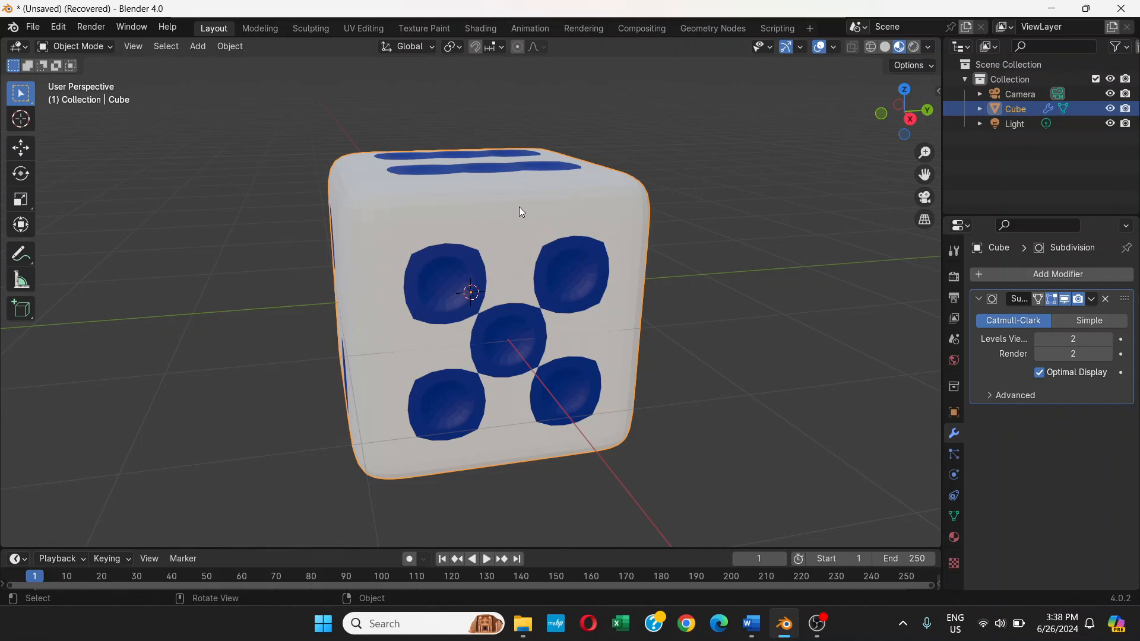
Put the cube in Edit Mode and examine the pips on the five-pip side up close
click(98, 47)
click(78, 80)
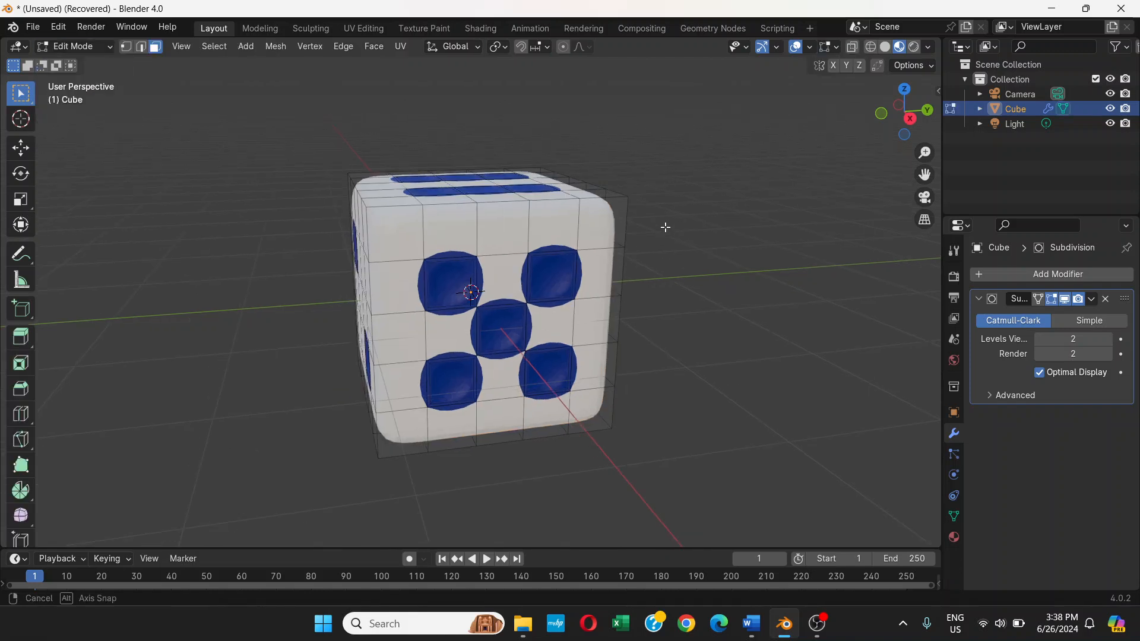
scroll(591, 274, up, 2)
scroll(594, 276, up, 4)
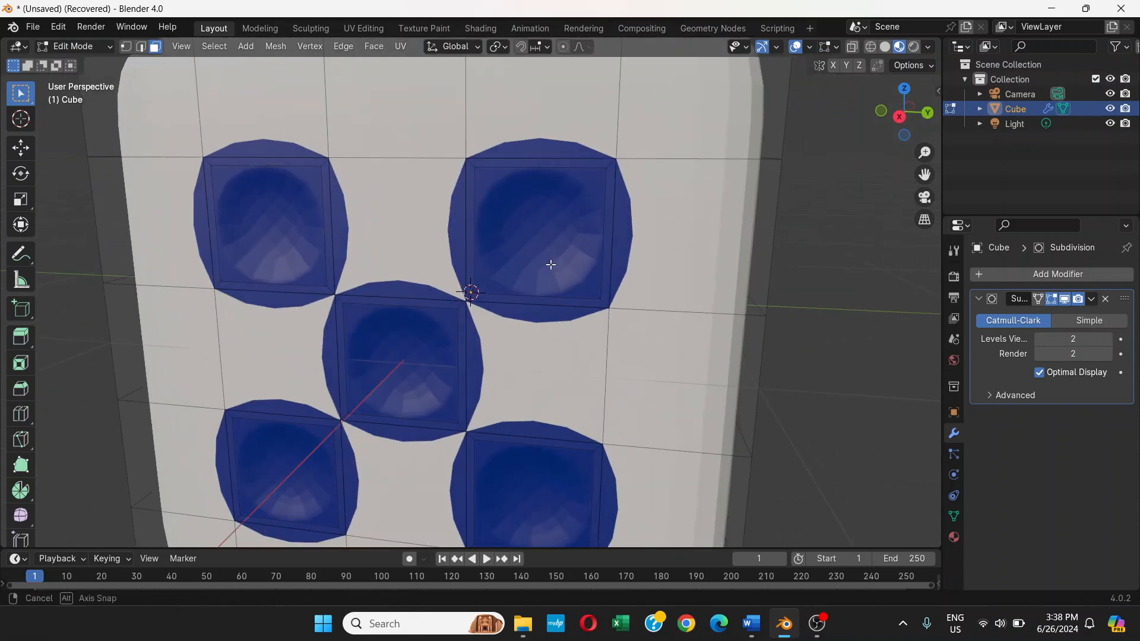
scroll(551, 264, down, 3)
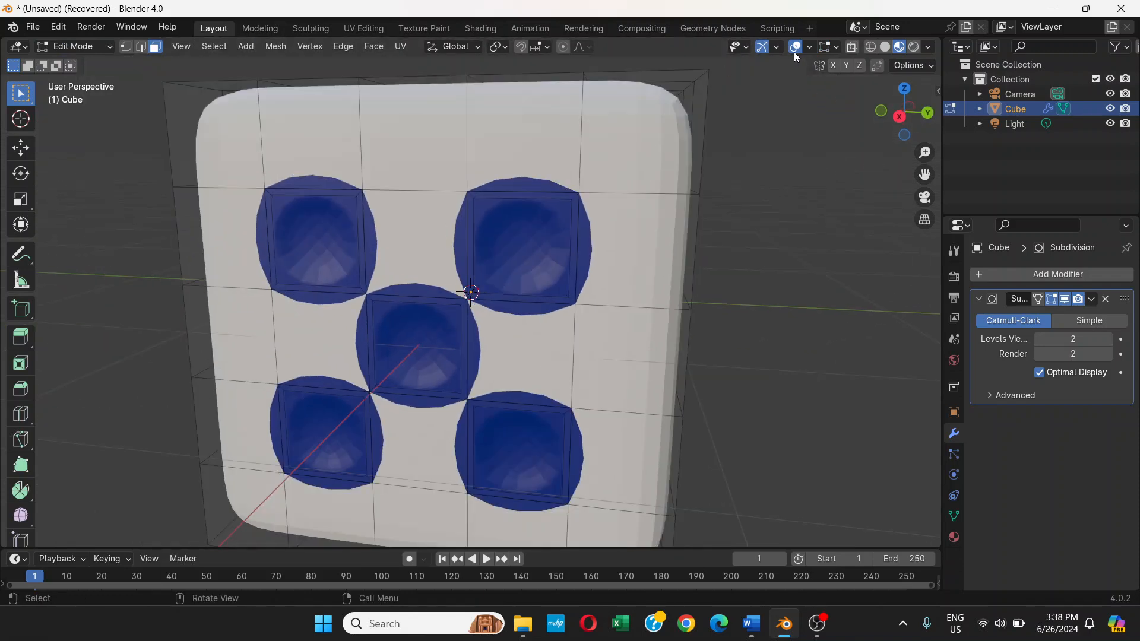
Switch the viewport shading to Solid and turn off the Subdivision modifier's viewport display
click(886, 47)
scroll(552, 265, down, 1)
middle_drag(552, 265, 593, 271)
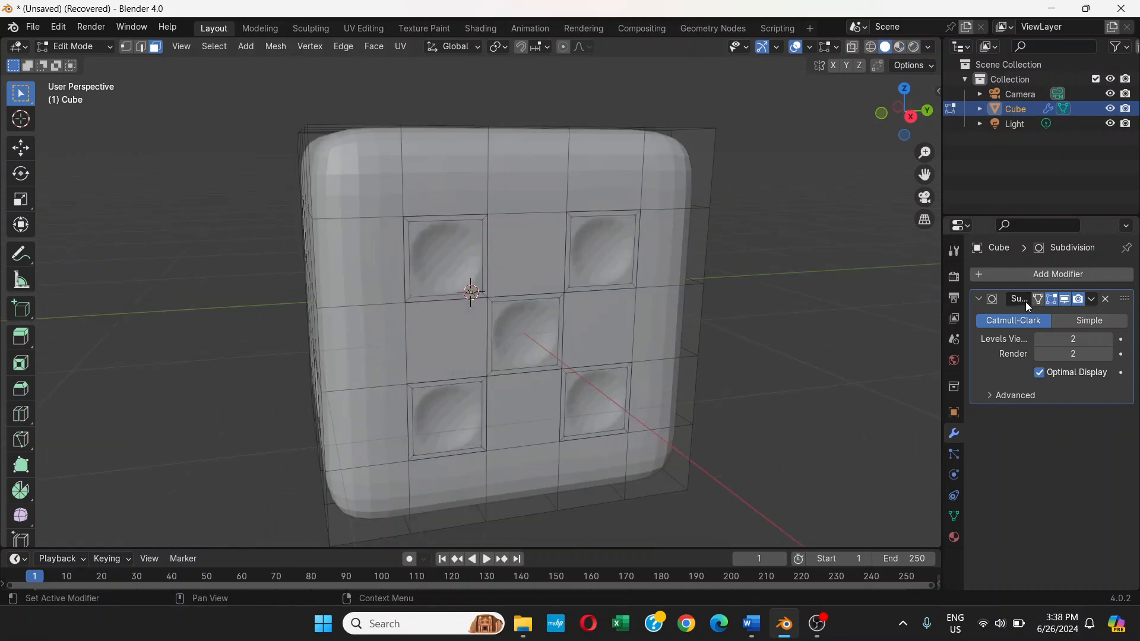
click(1064, 301)
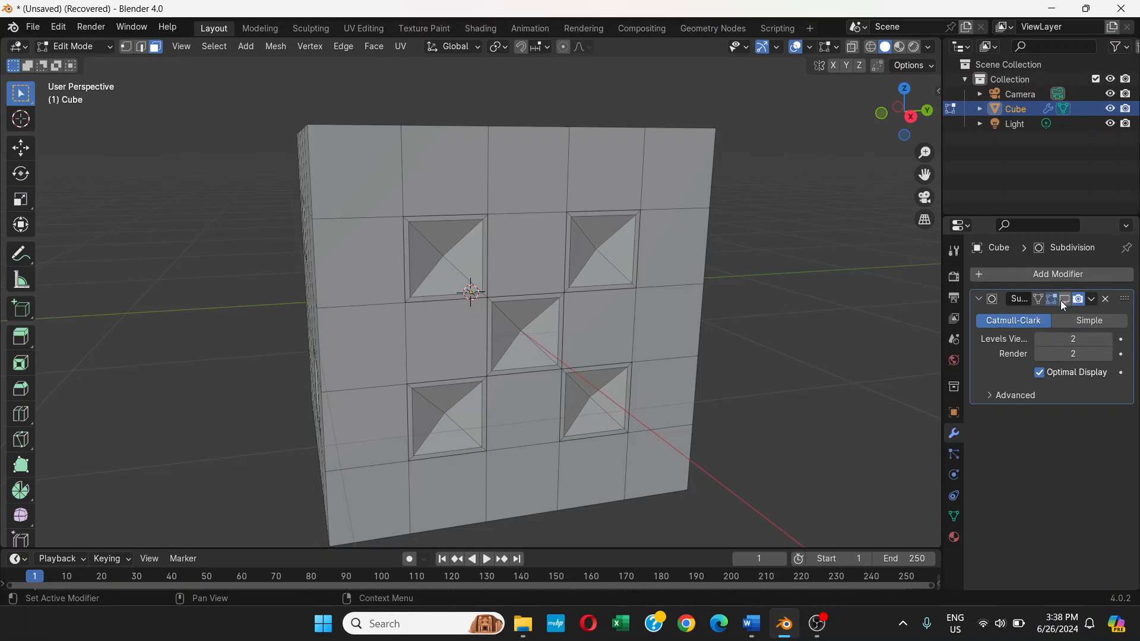
Select all faces assigned to the number material and examine the inset borders and pyramid faces of the pips
click(954, 536)
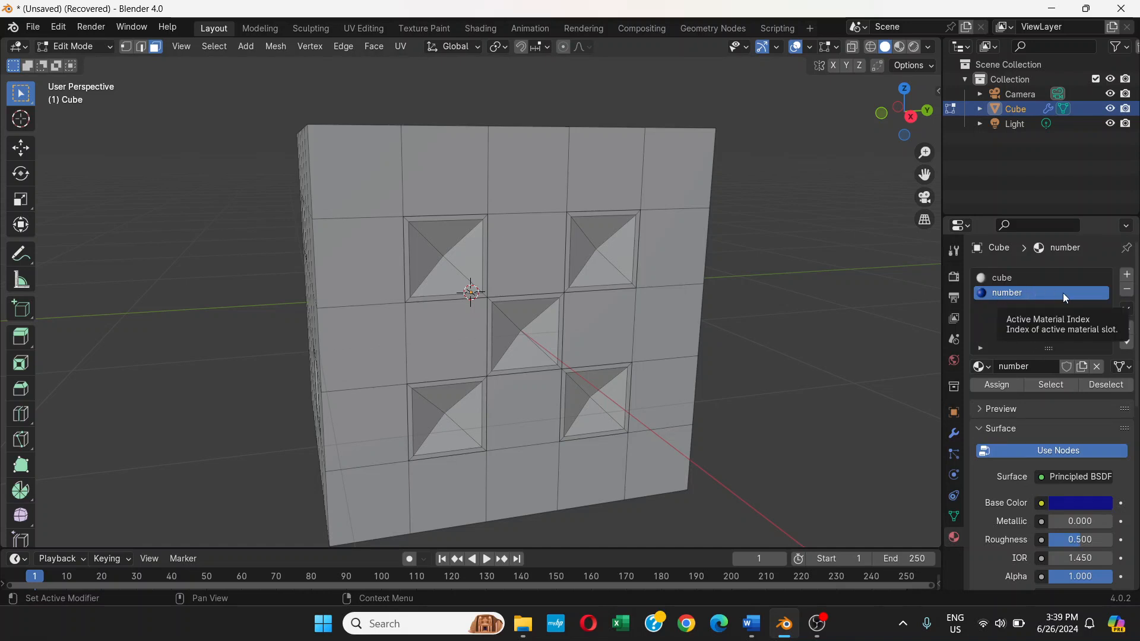
click(1049, 385)
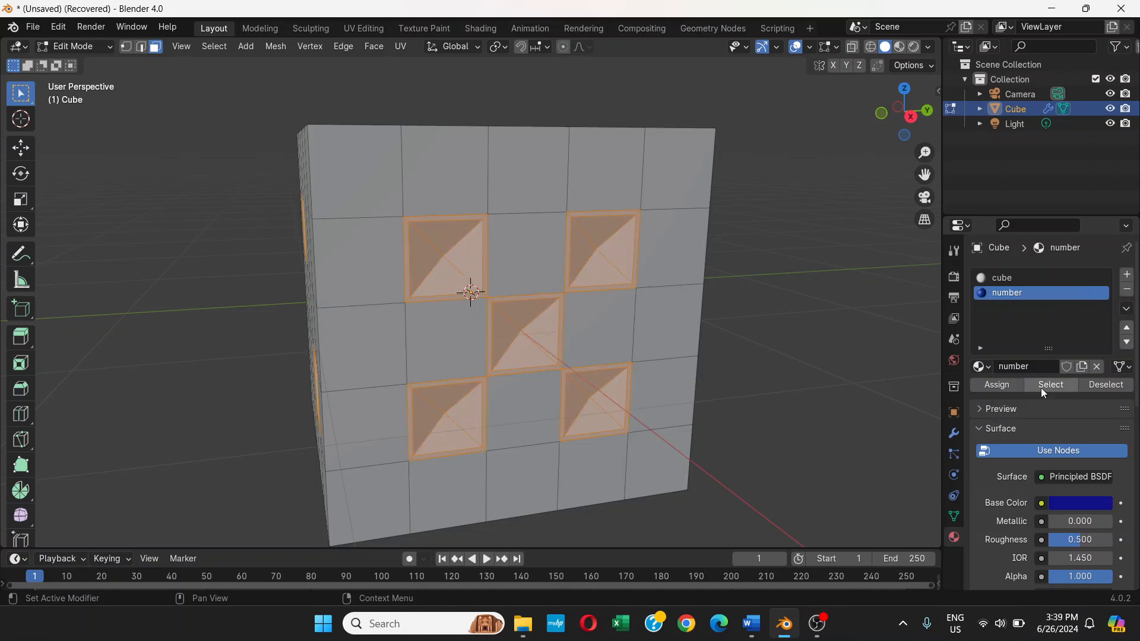
middle_drag(579, 277, 548, 252)
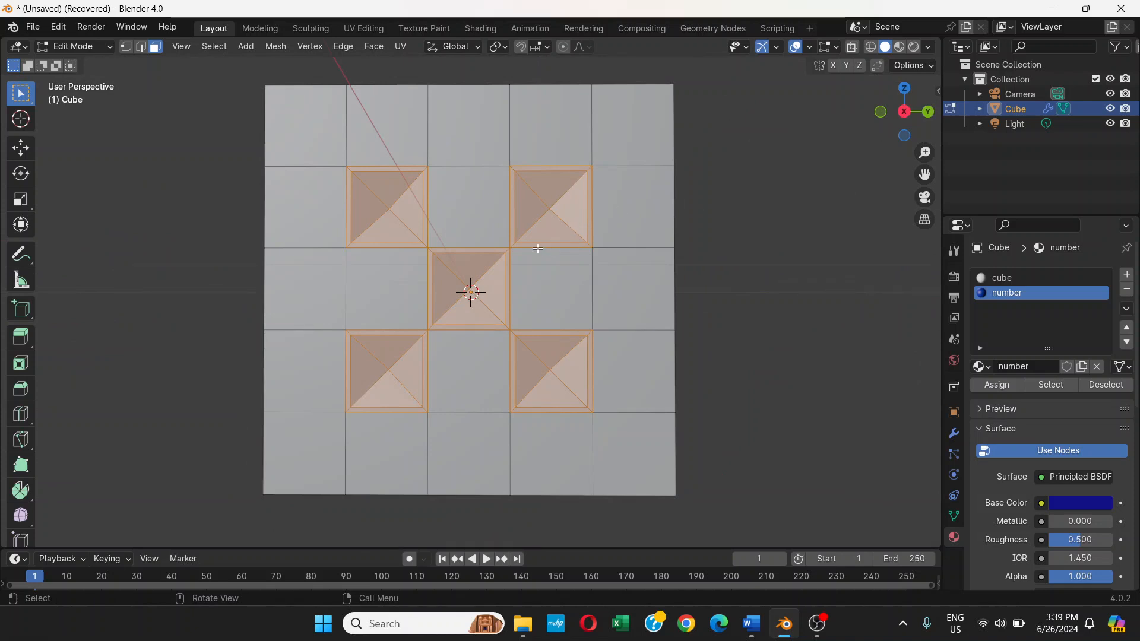
scroll(534, 226, up, 1)
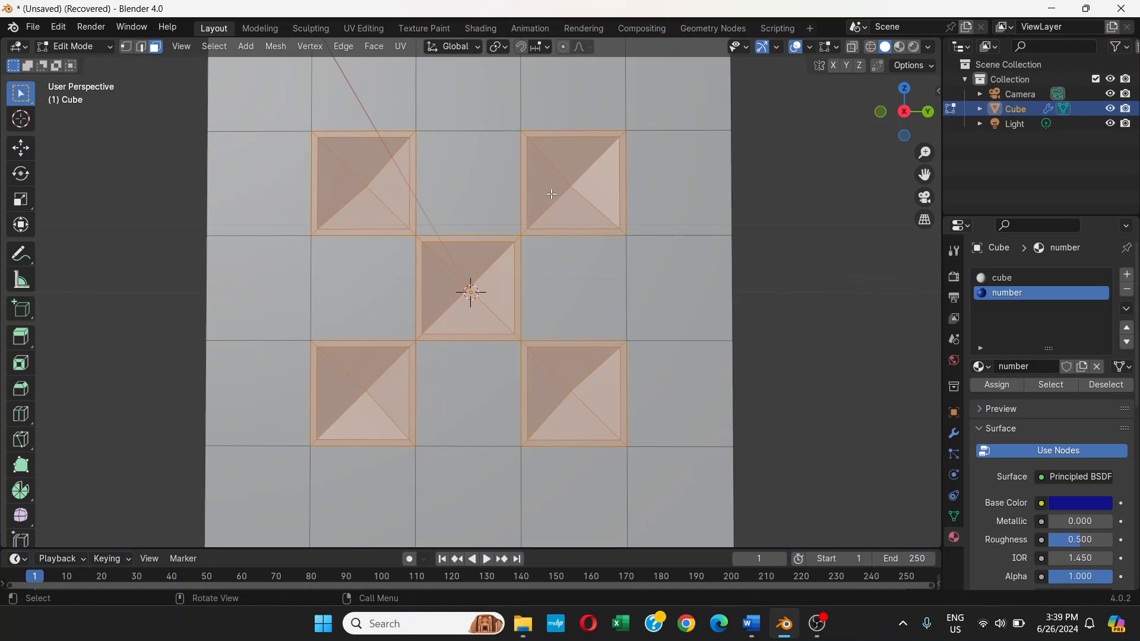
scroll(550, 184, up, 1)
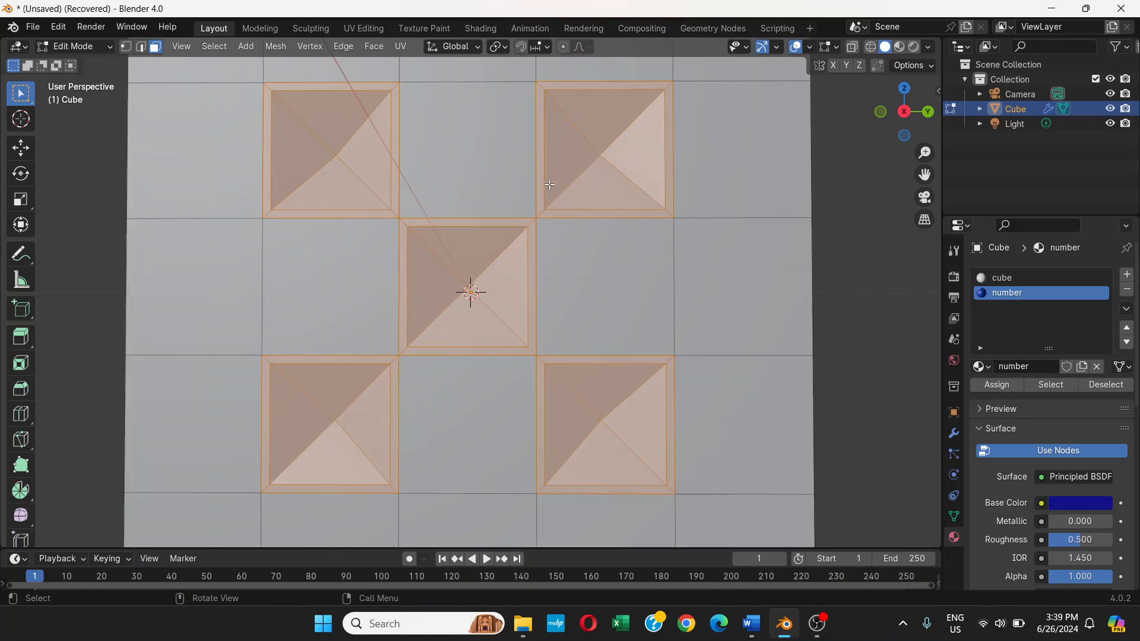
scroll(567, 154, up, 2)
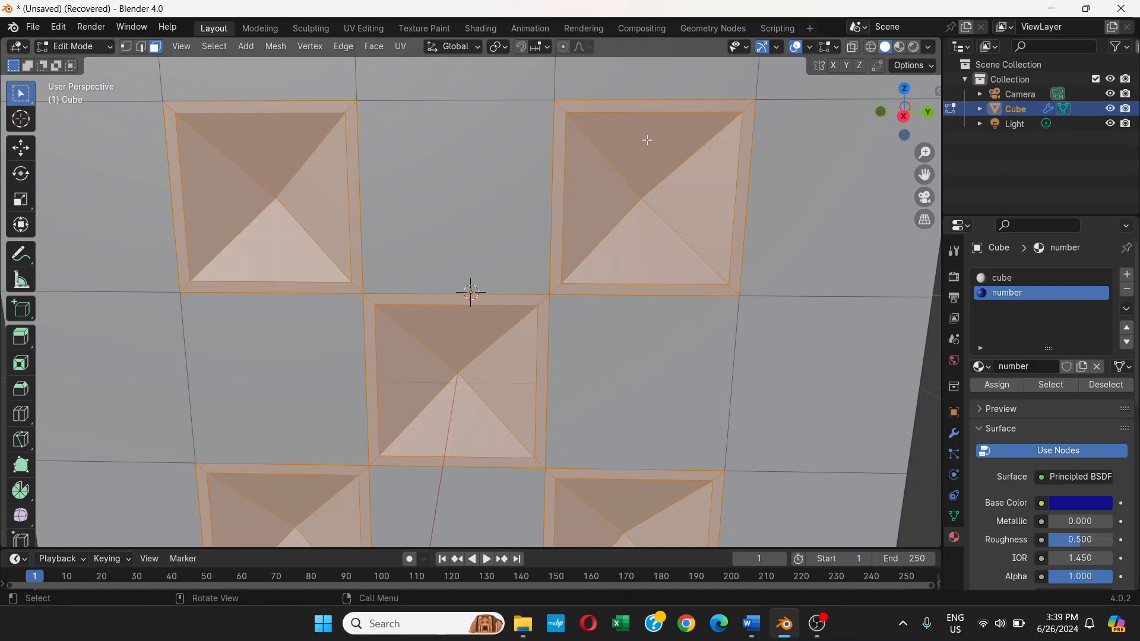
scroll(605, 181, down, 3)
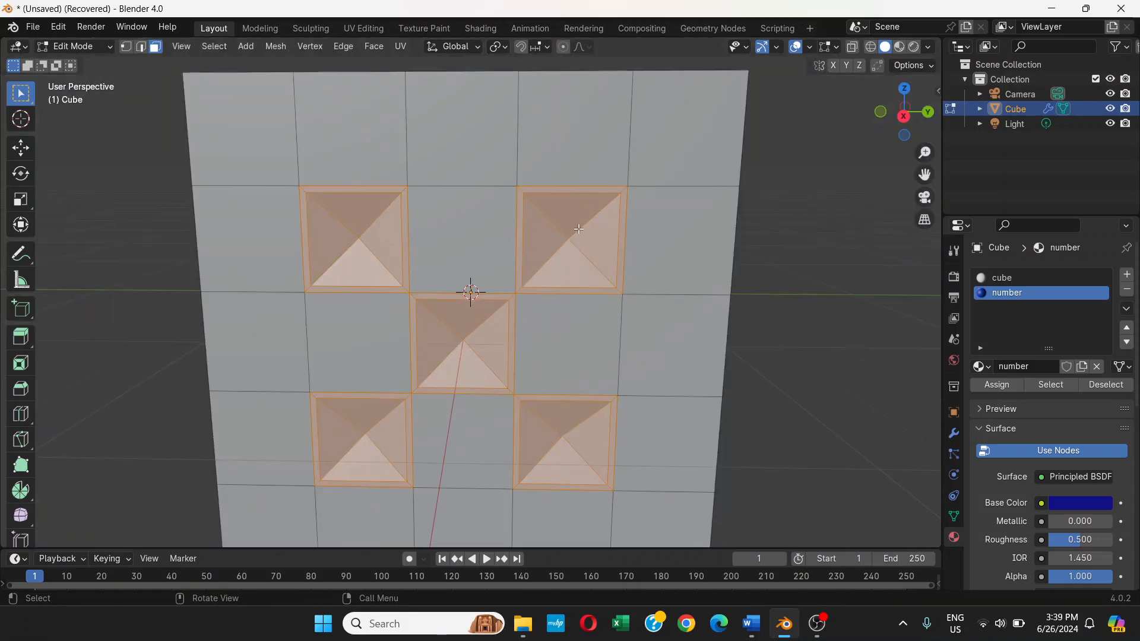
scroll(578, 227, up, 2)
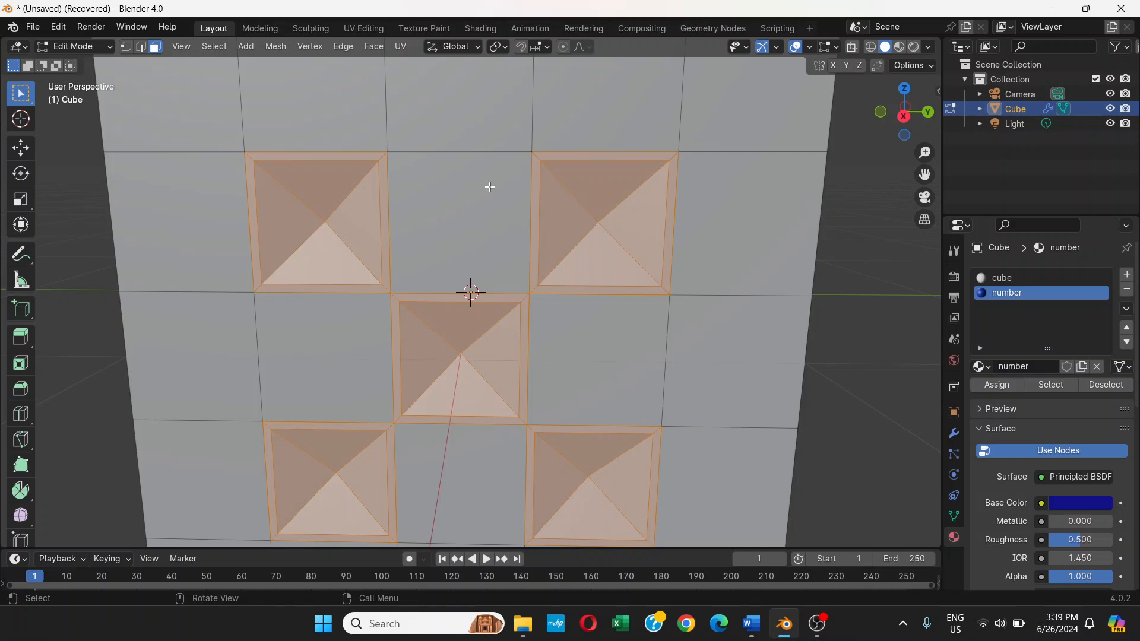
scroll(537, 169, down, 1)
middle_drag(539, 169, 572, 176)
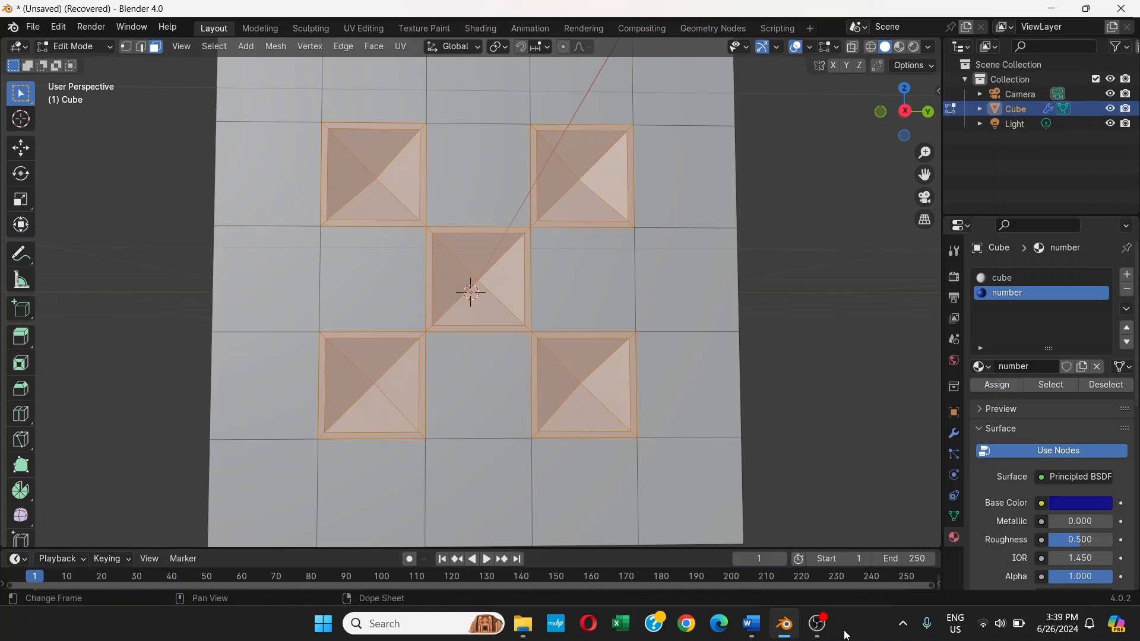
click(818, 623)
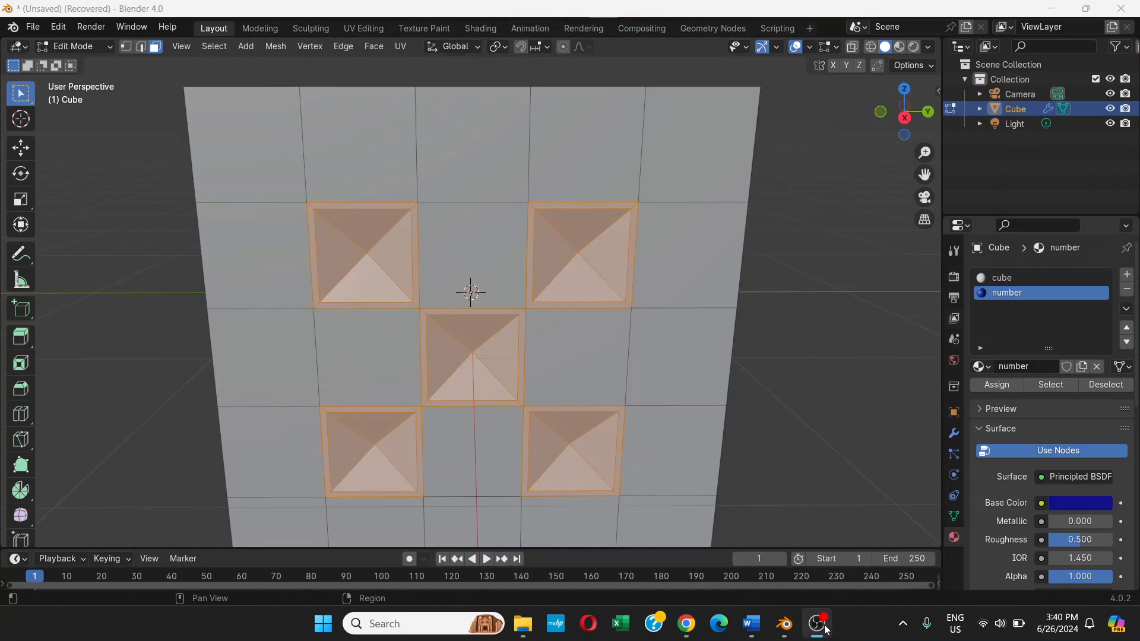
click(825, 628)
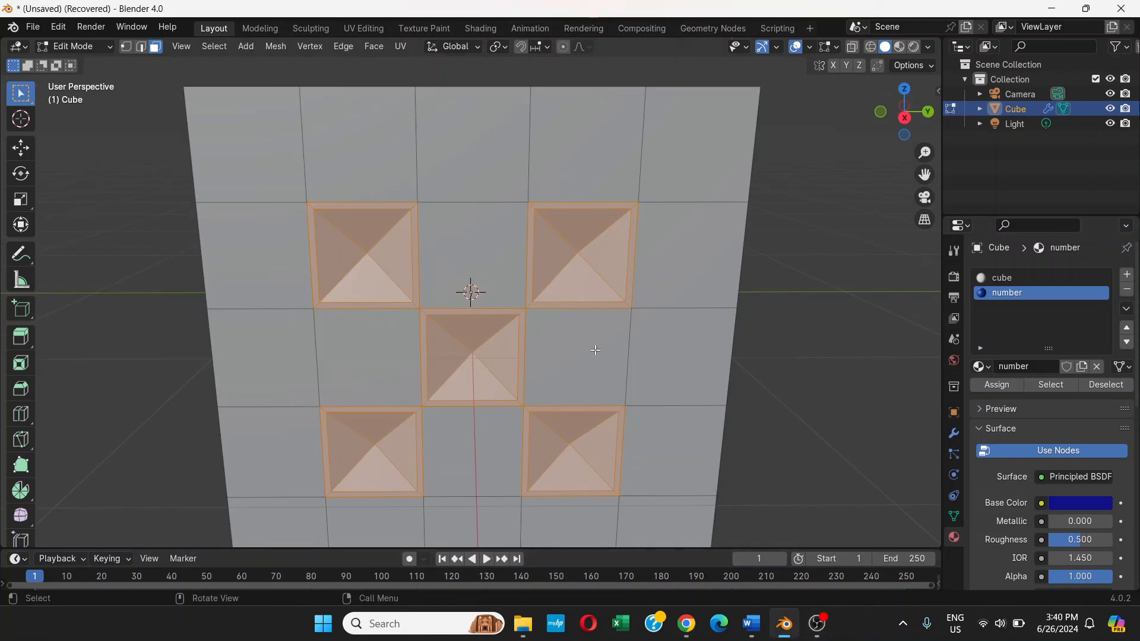
Replace the current selection with one triangular pip face, extended to all similar faces by equal Polygon Sides
middle_drag(762, 275, 769, 242)
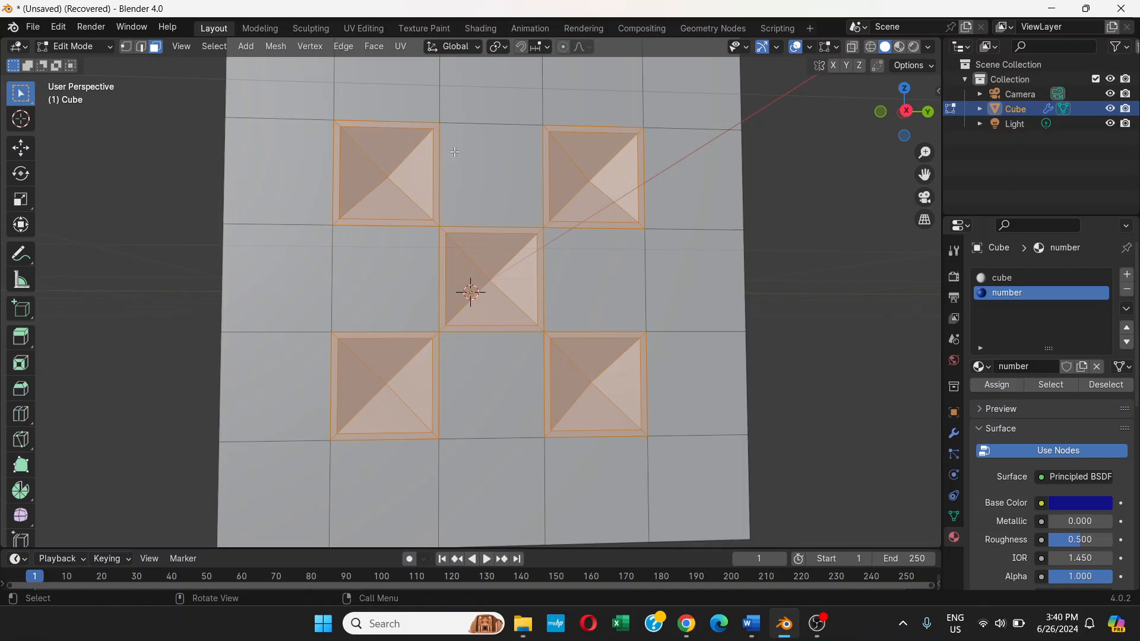
click(829, 198)
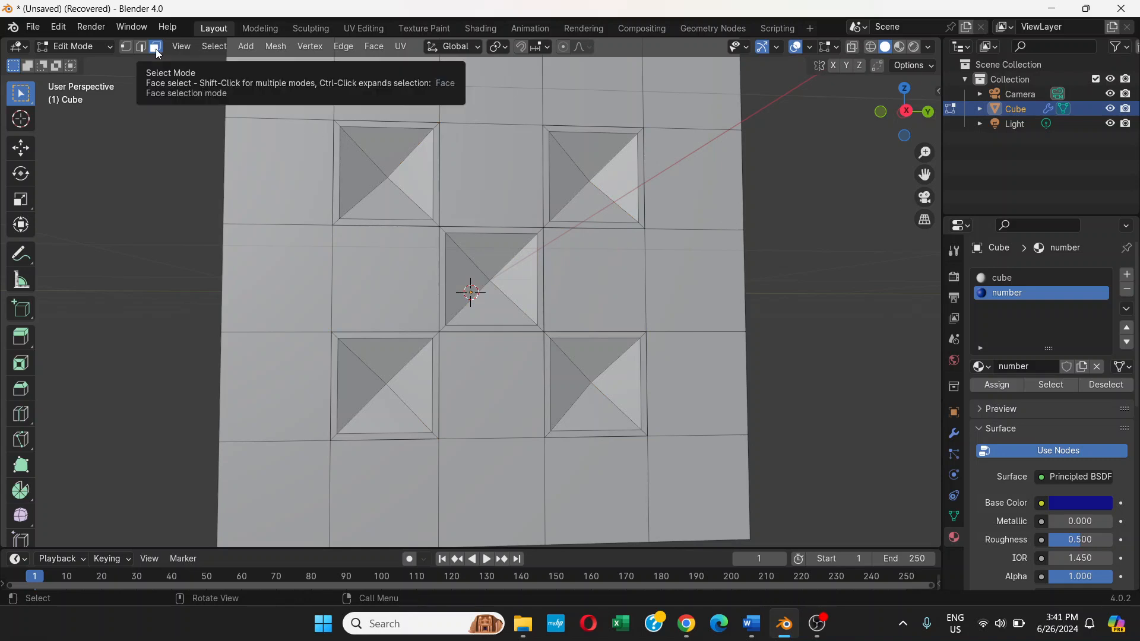
click(583, 150)
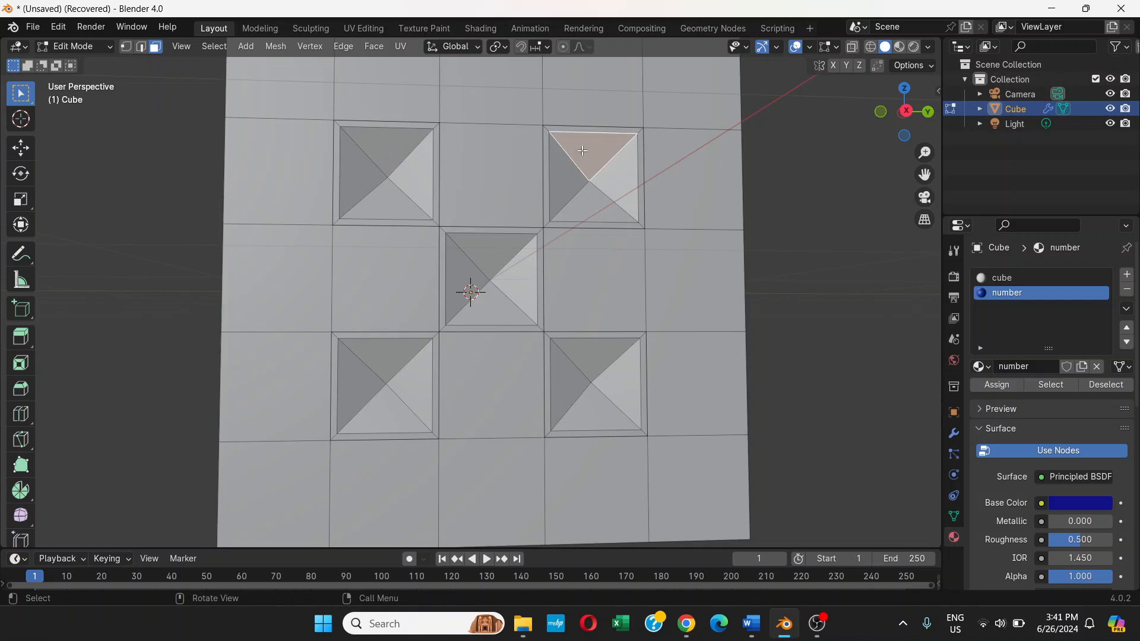
middle_drag(582, 150, 557, 194)
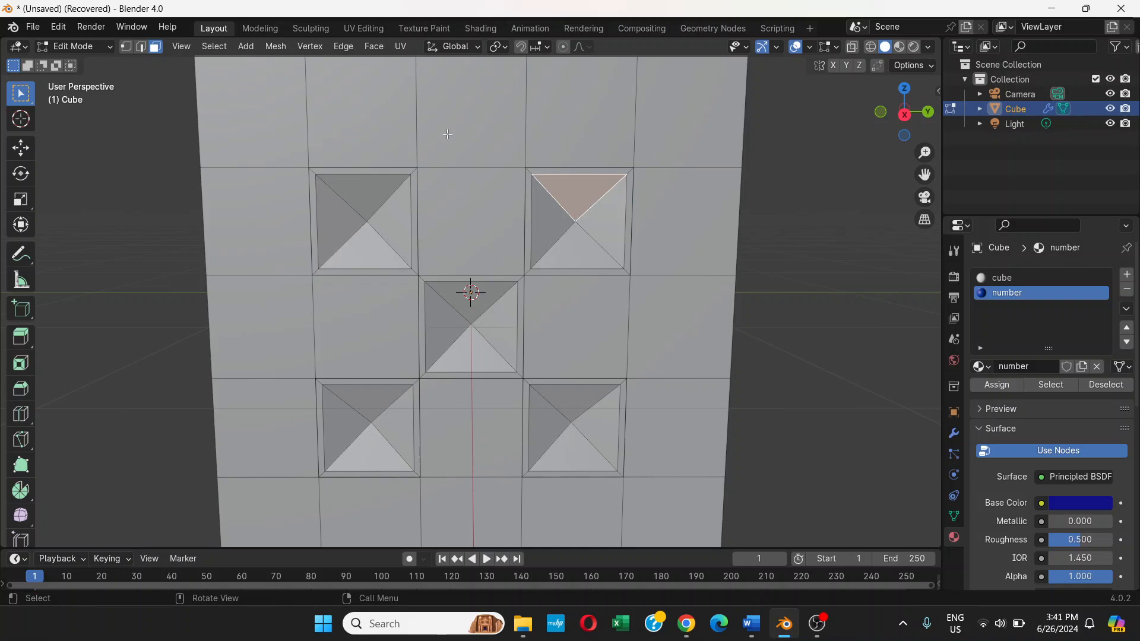
click(210, 45)
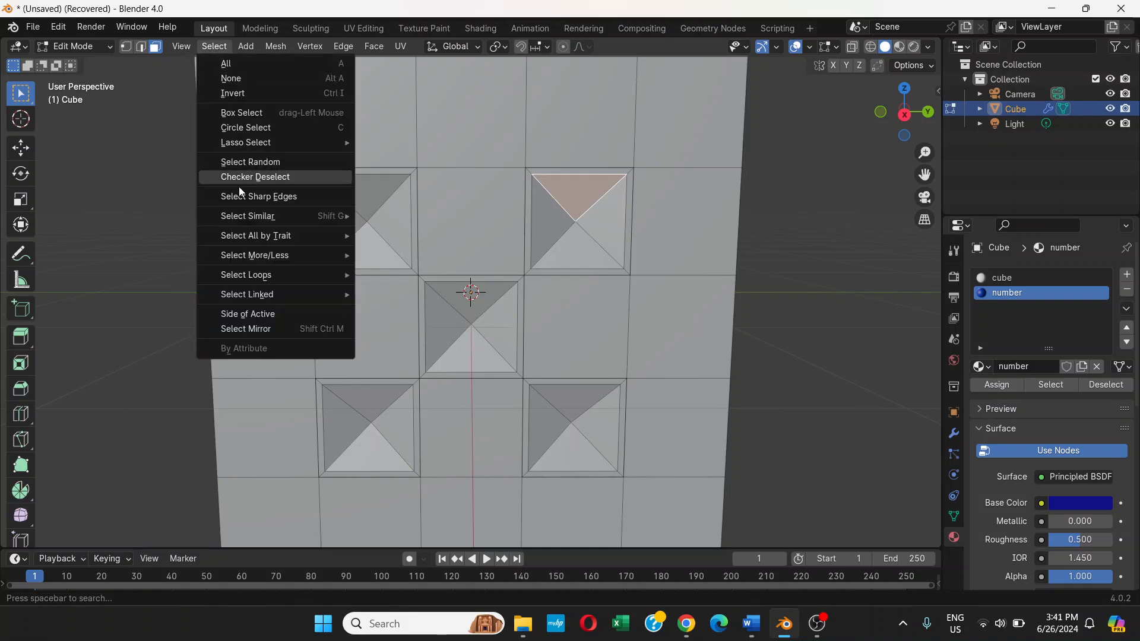
mouse_move(243, 215)
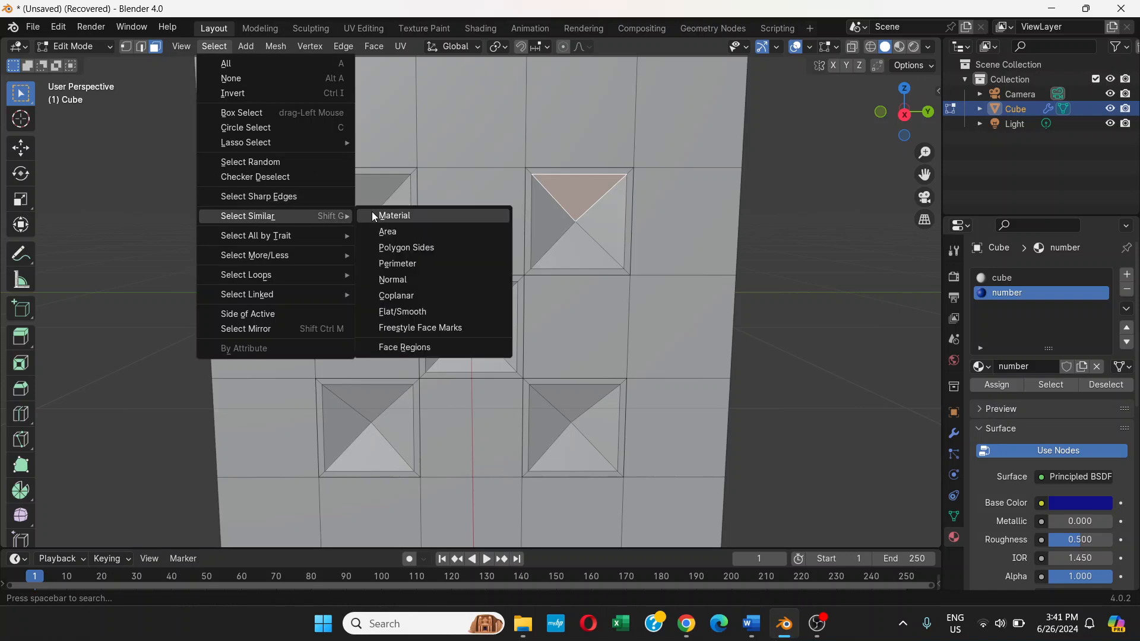
click(393, 248)
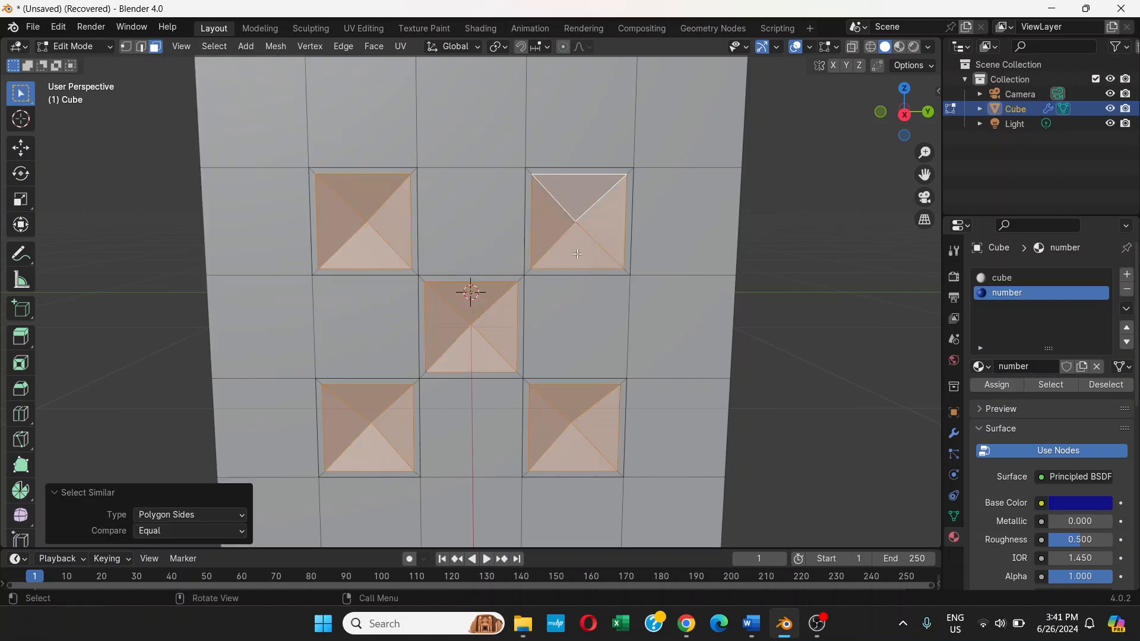
Check the selected triangular pip faces on the other sides of the die and clear the selection
middle_drag(561, 355, 556, 313)
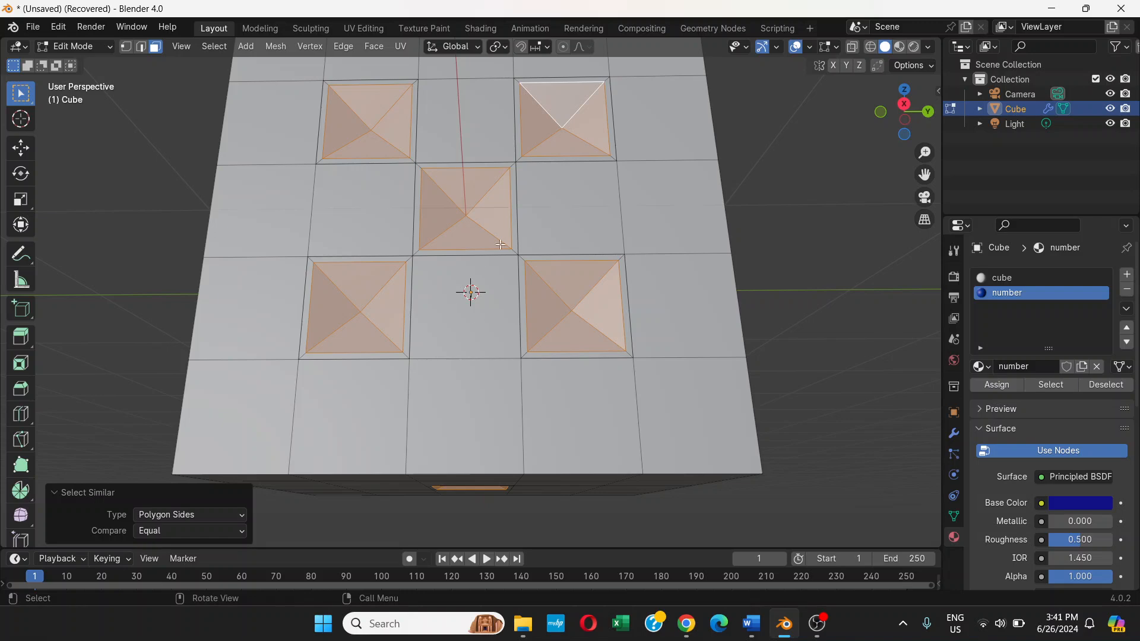
middle_drag(573, 318, 619, 264)
middle_drag(605, 358, 533, 210)
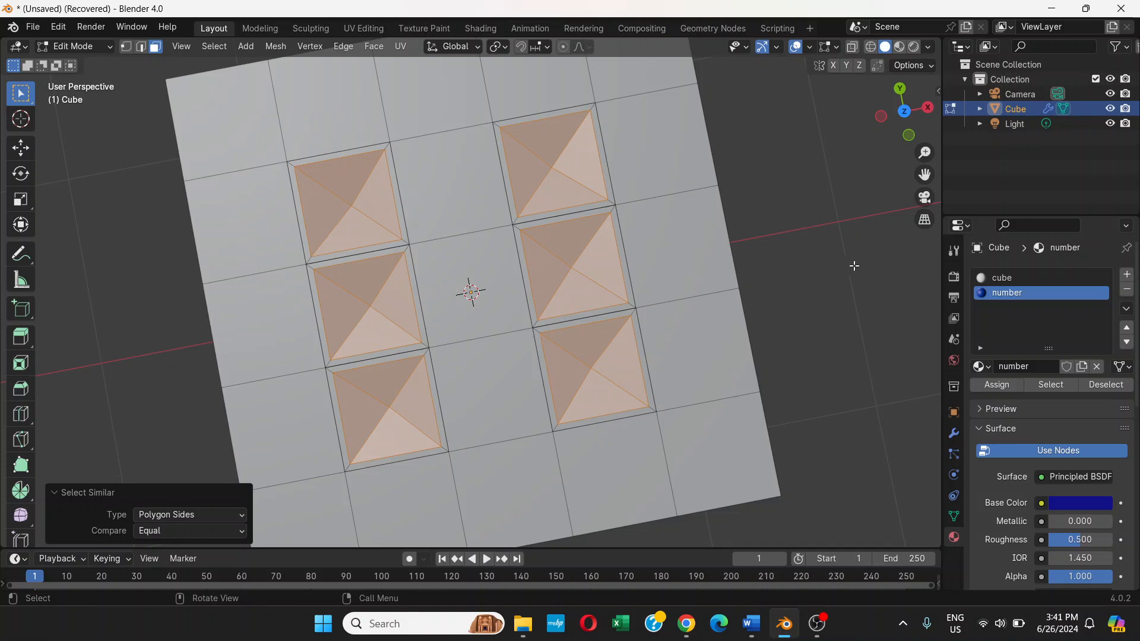
click(786, 264)
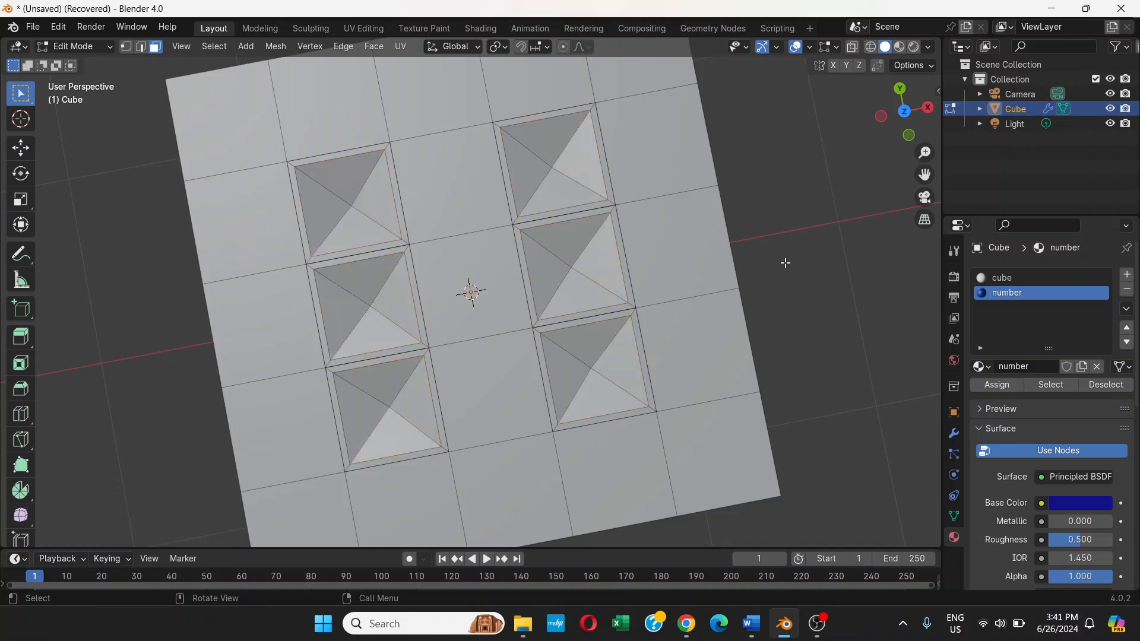
Assign the cube material to all faces of the die, clear the selection and check it in Material Preview shading
click(1025, 276)
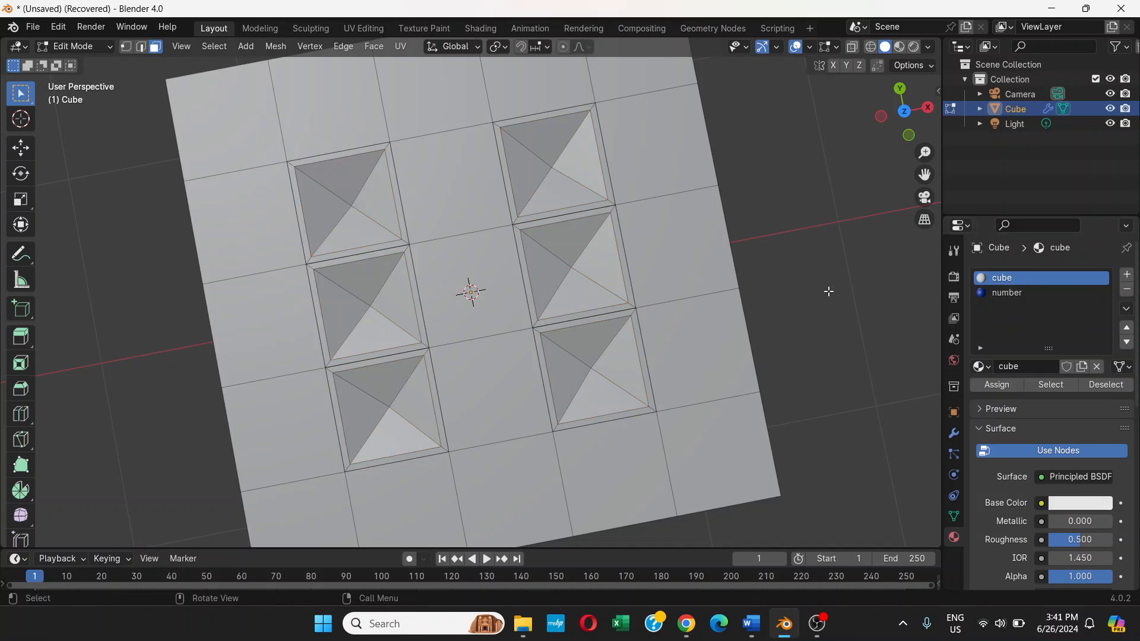
key(a)
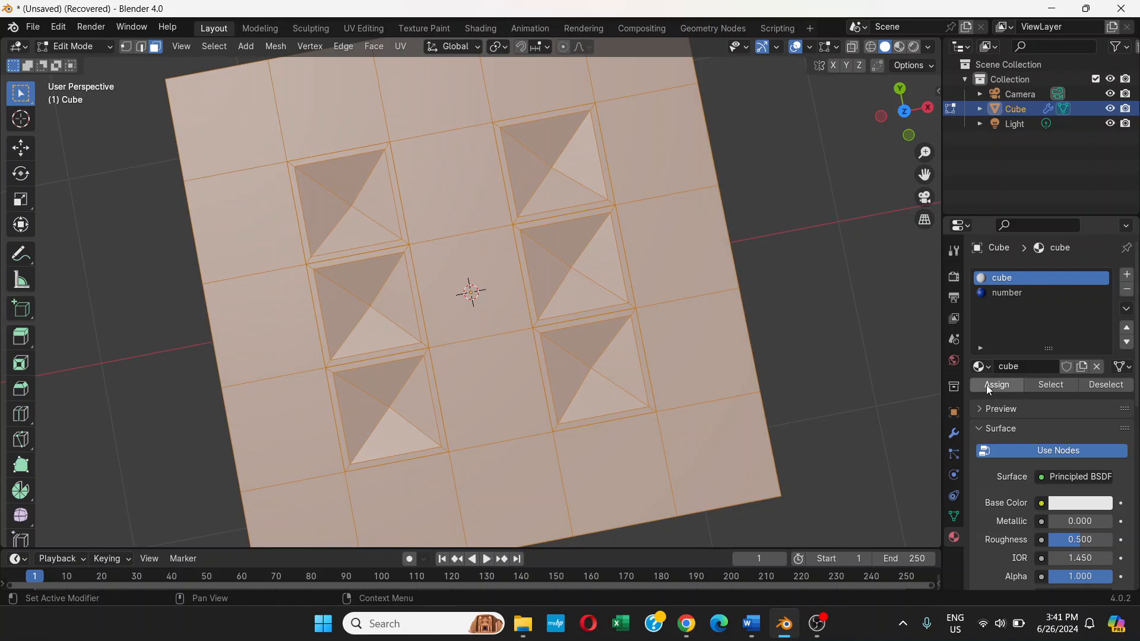
click(775, 278)
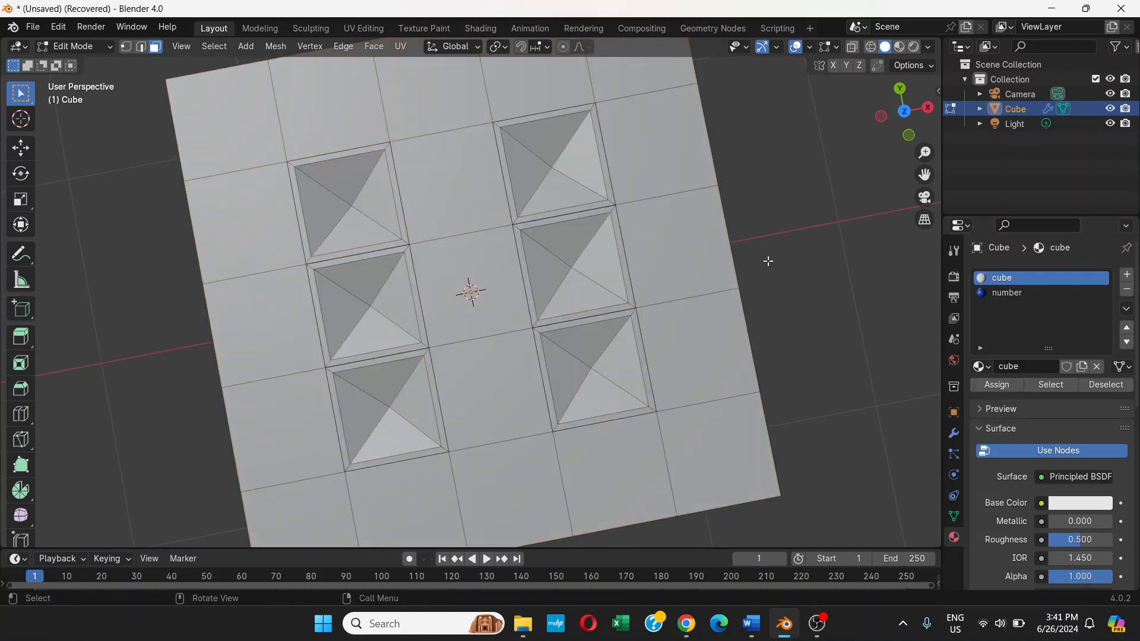
click(900, 47)
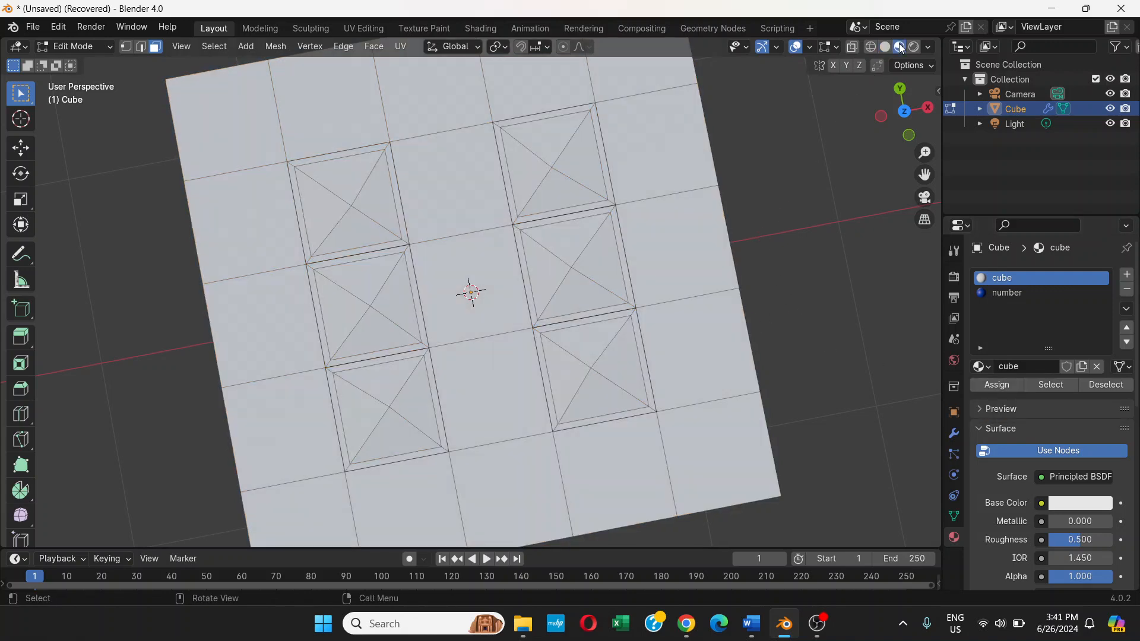
mouse_move(693, 248)
middle_down()
mouse_move(671, 262)
mouse_move(672, 232)
mouse_move(602, 314)
mouse_move(698, 288)
mouse_move(601, 382)
mouse_move(570, 285)
mouse_move(630, 255)
middle_up()
Select one triangular pip face on the six side and extend the selection to similar faces by Polygon Sides
click(1005, 292)
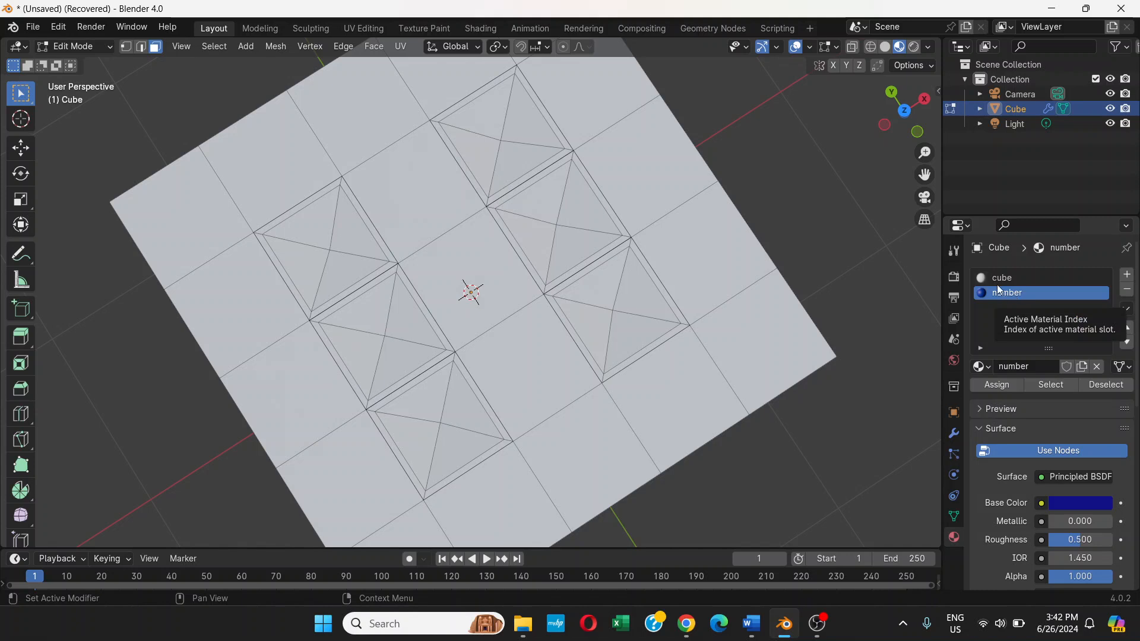
click(1002, 283)
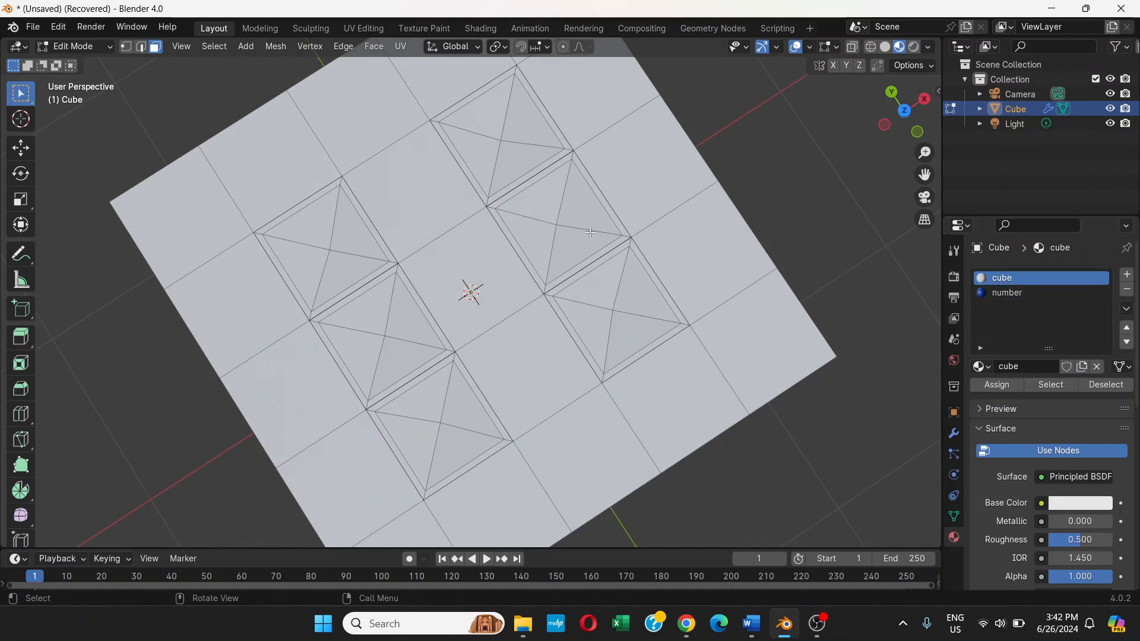
scroll(589, 224, up, 2)
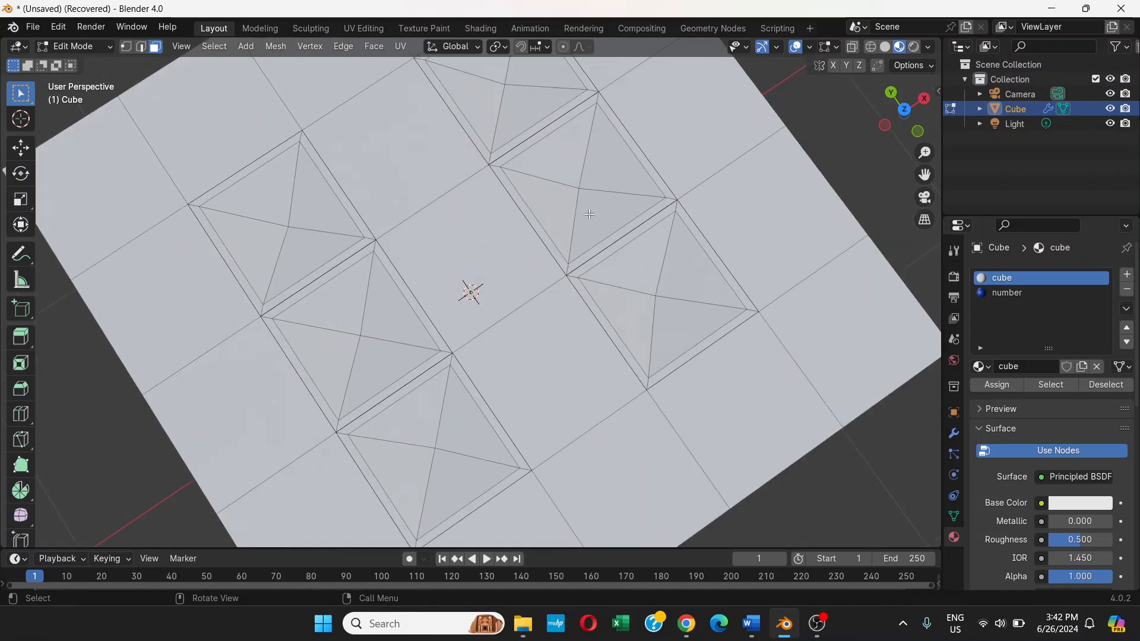
click(603, 161)
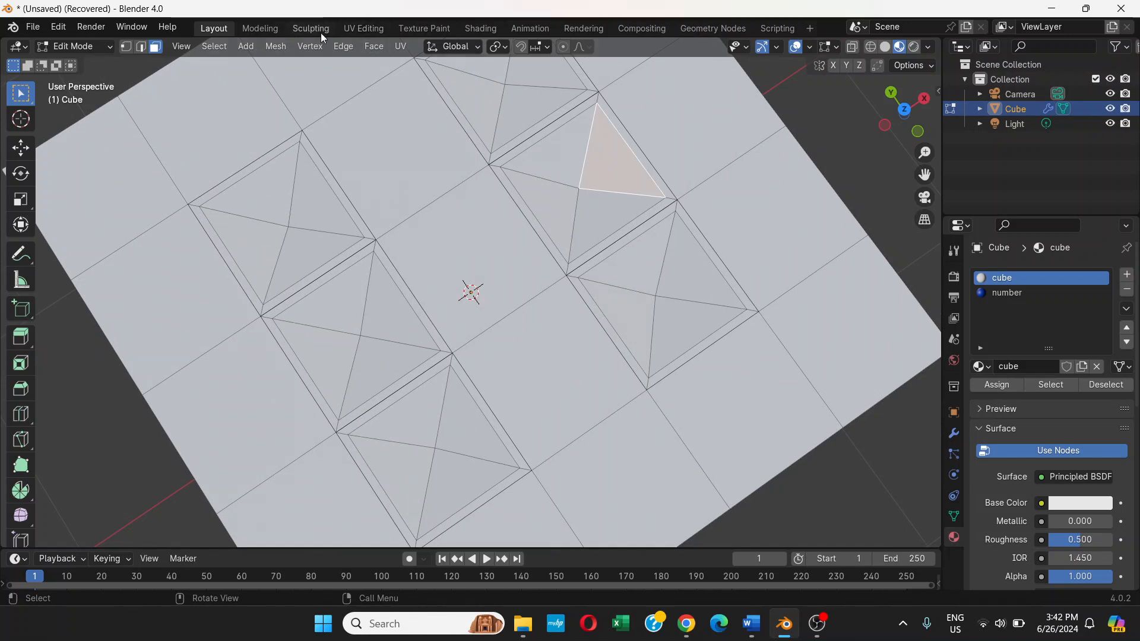
click(224, 47)
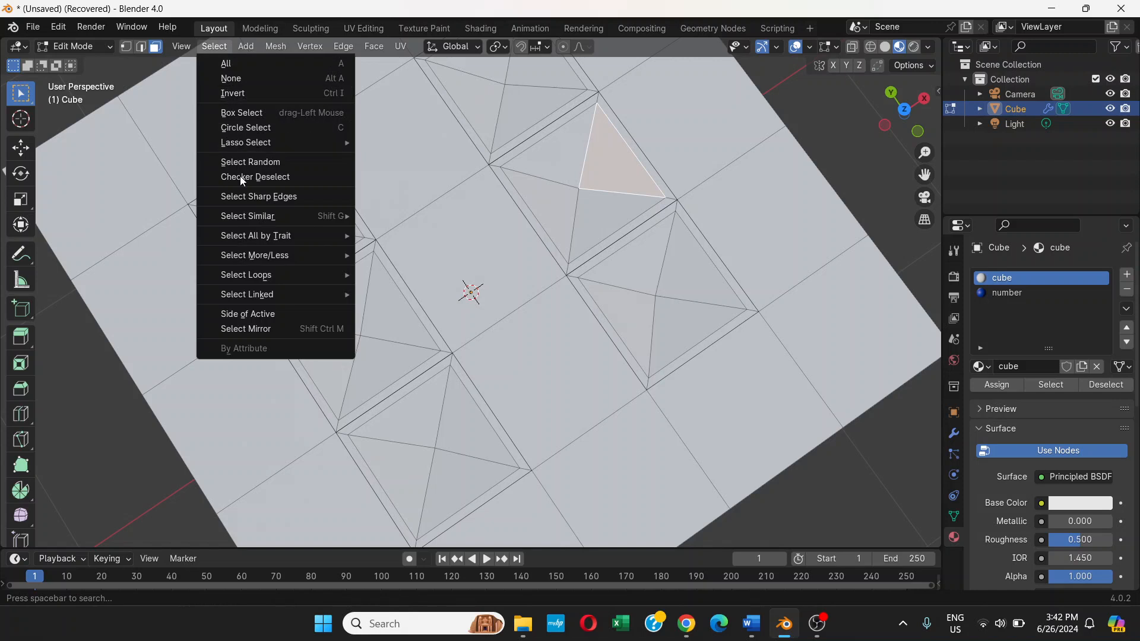
mouse_move(254, 221)
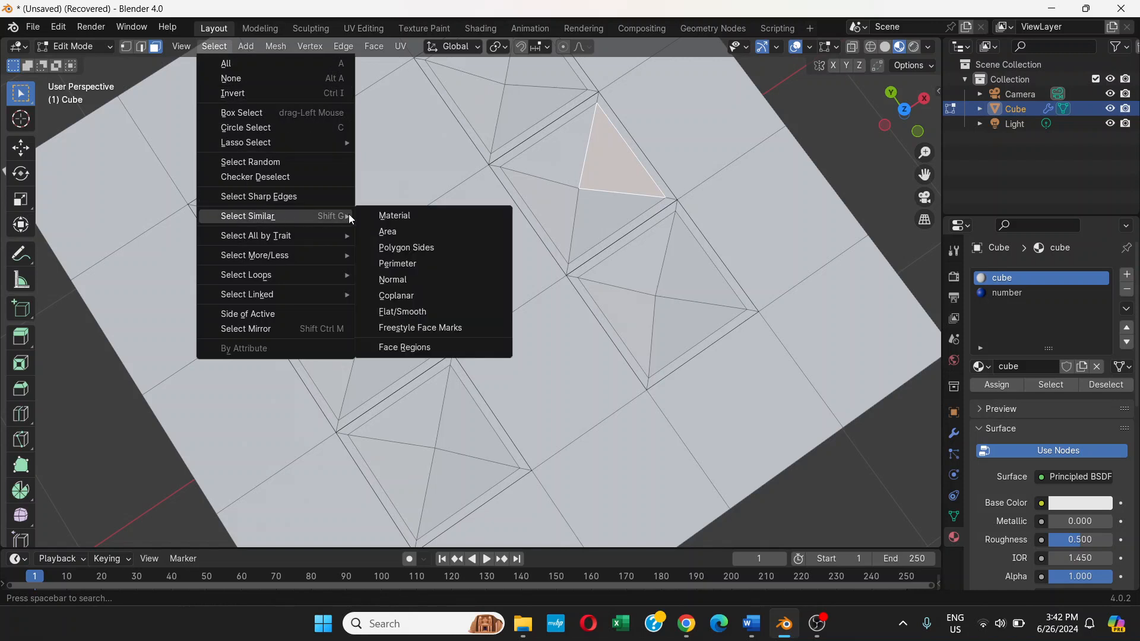
click(416, 247)
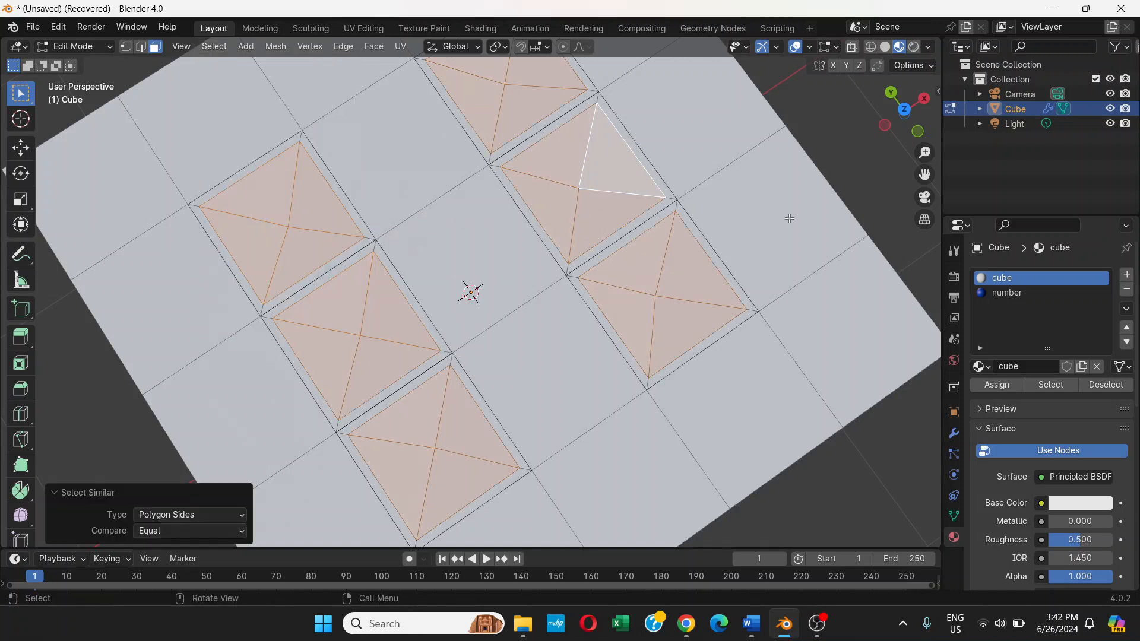
Assign the number material to the selected triangular faces, clear the selection and check the pips on the six side
click(1018, 297)
click(997, 386)
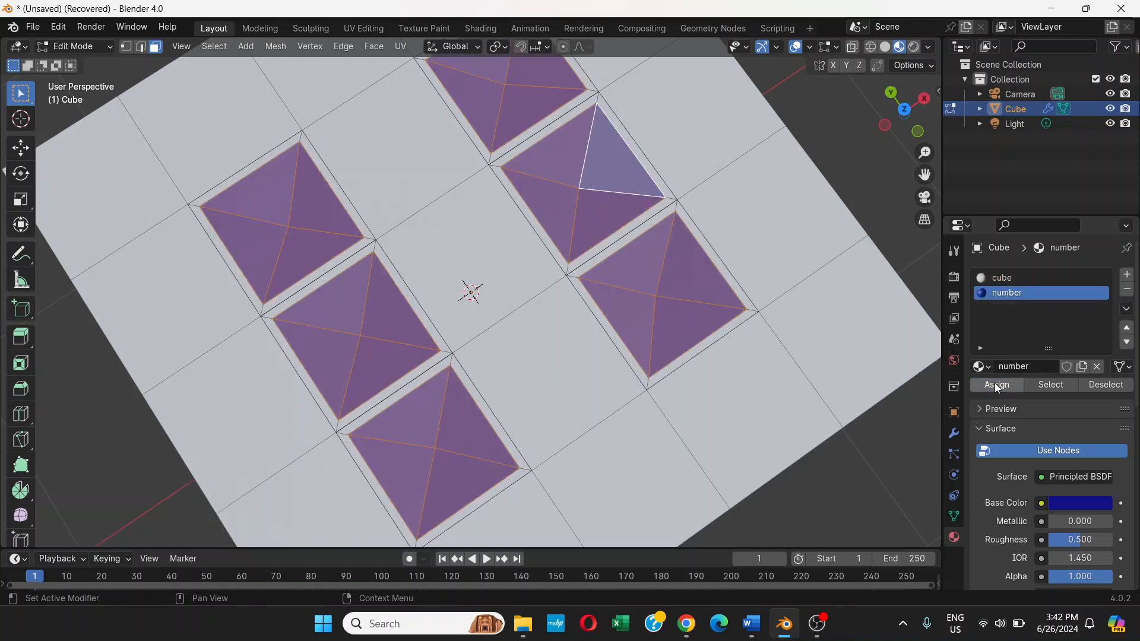
scroll(794, 258, down, 2)
click(829, 245)
middle_drag(800, 258, 822, 236)
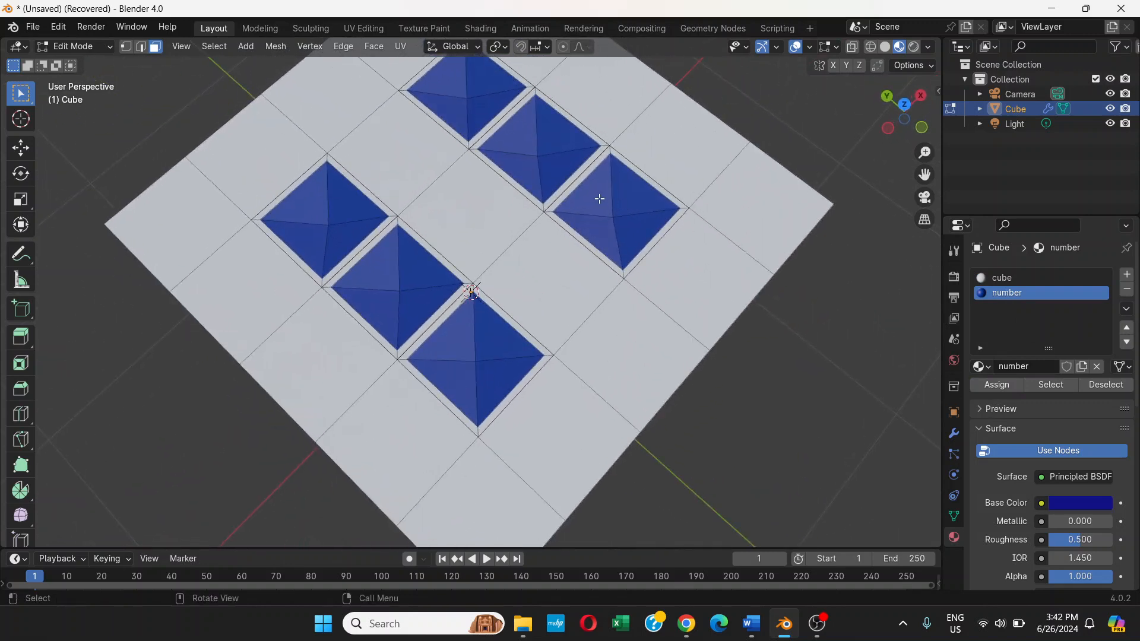
scroll(580, 198, up, 3)
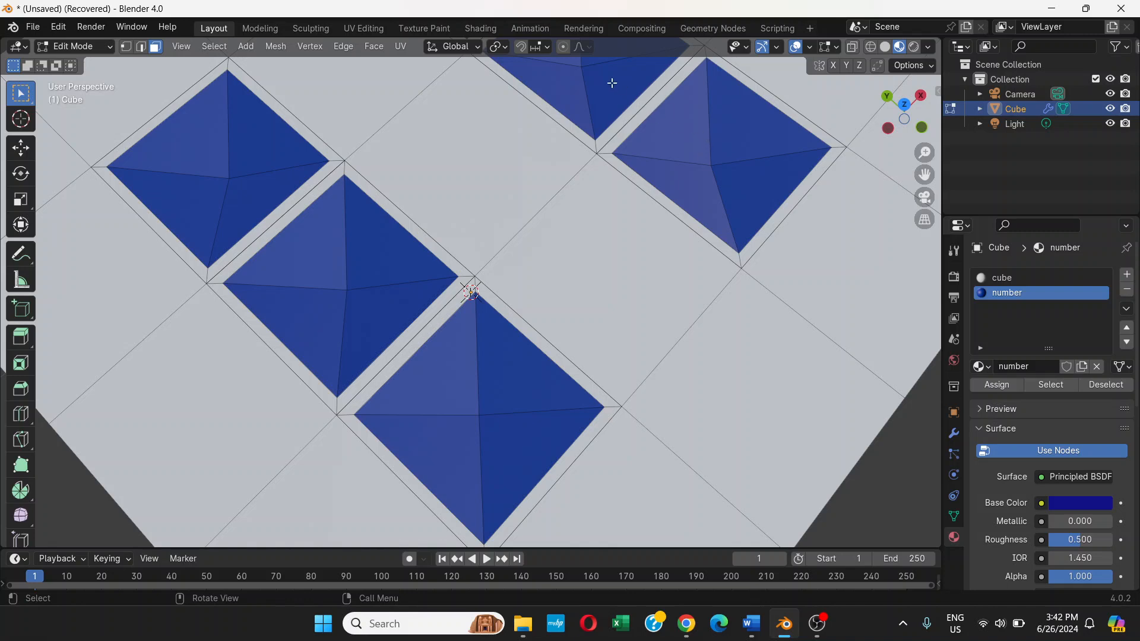
scroll(659, 134, down, 2)
scroll(629, 158, down, 3)
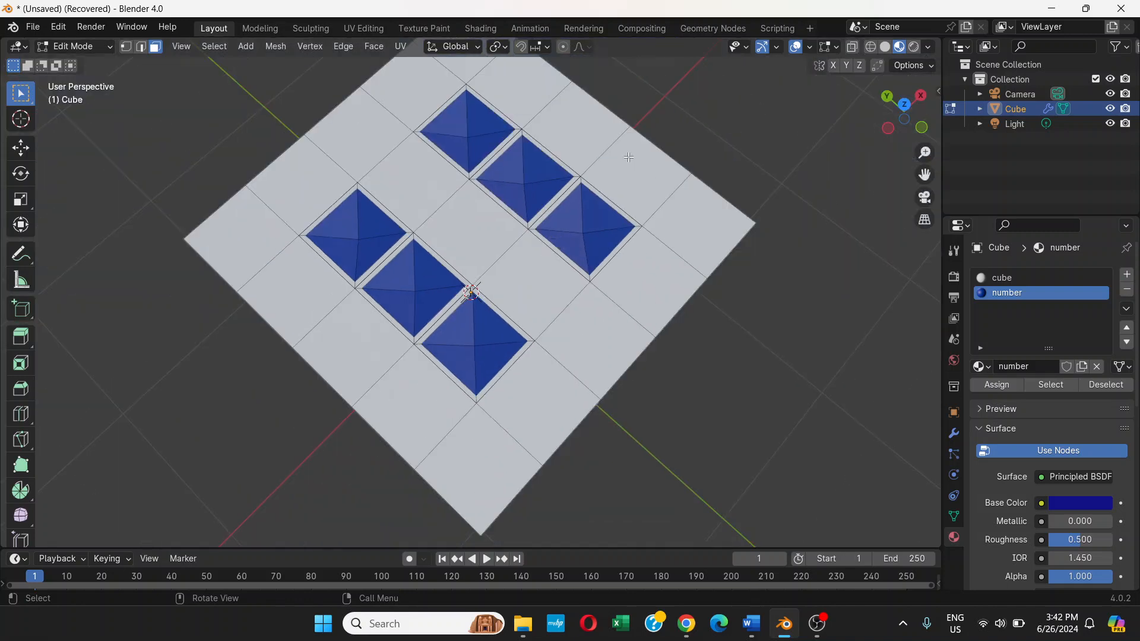
scroll(605, 195, up, 2)
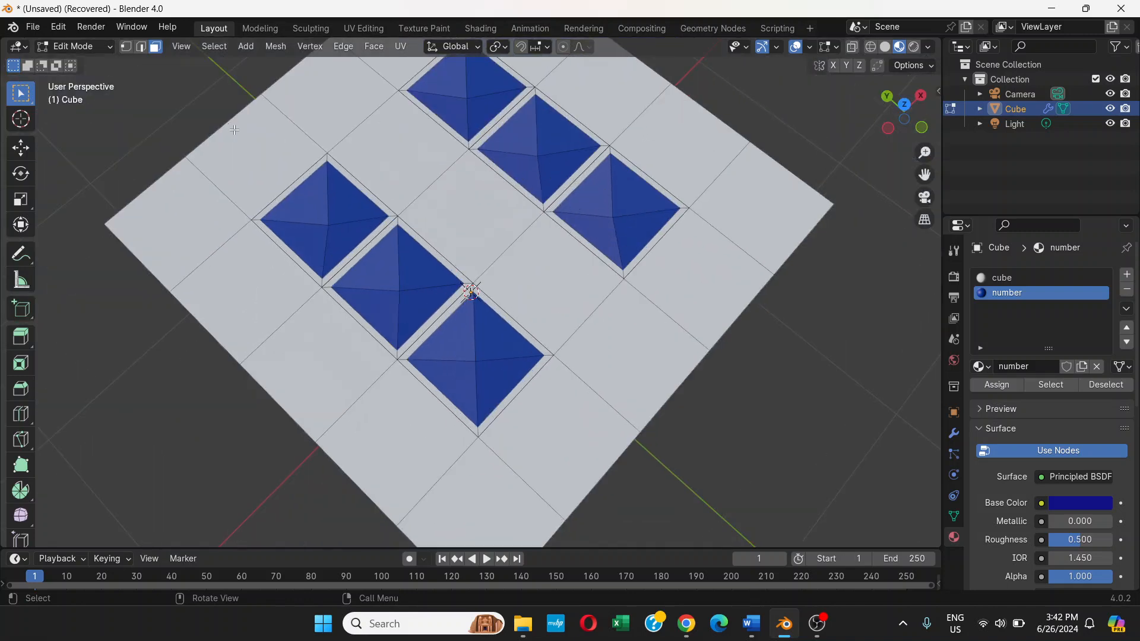
Switch the die to Object Mode and check its pips on several sides
click(107, 47)
click(93, 64)
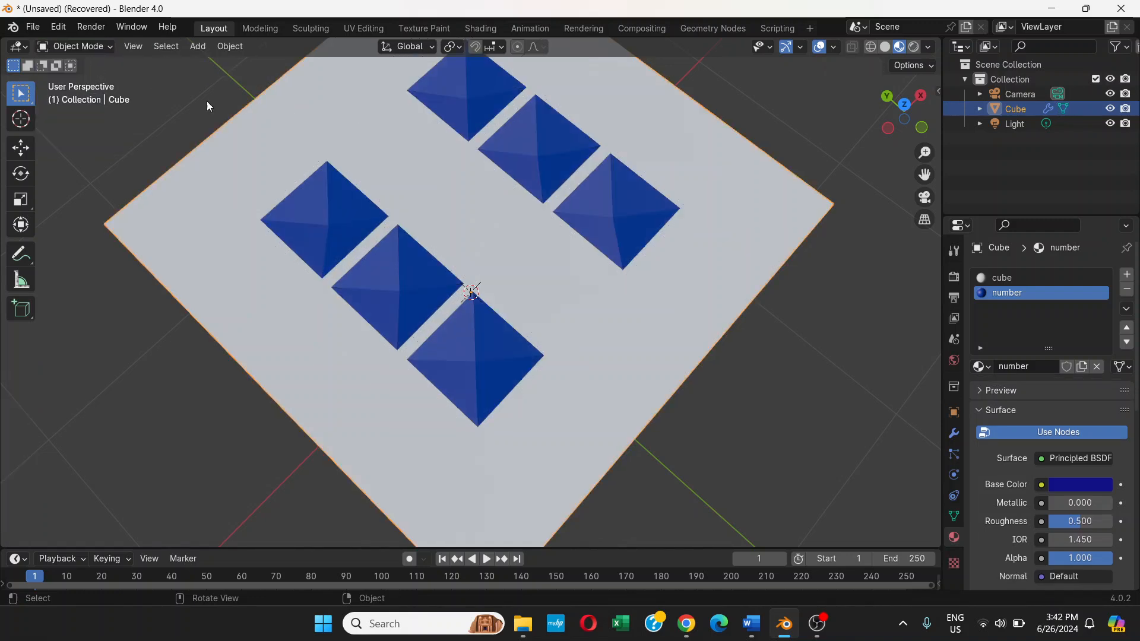
middle_drag(457, 196, 620, 229)
scroll(611, 241, down, 2)
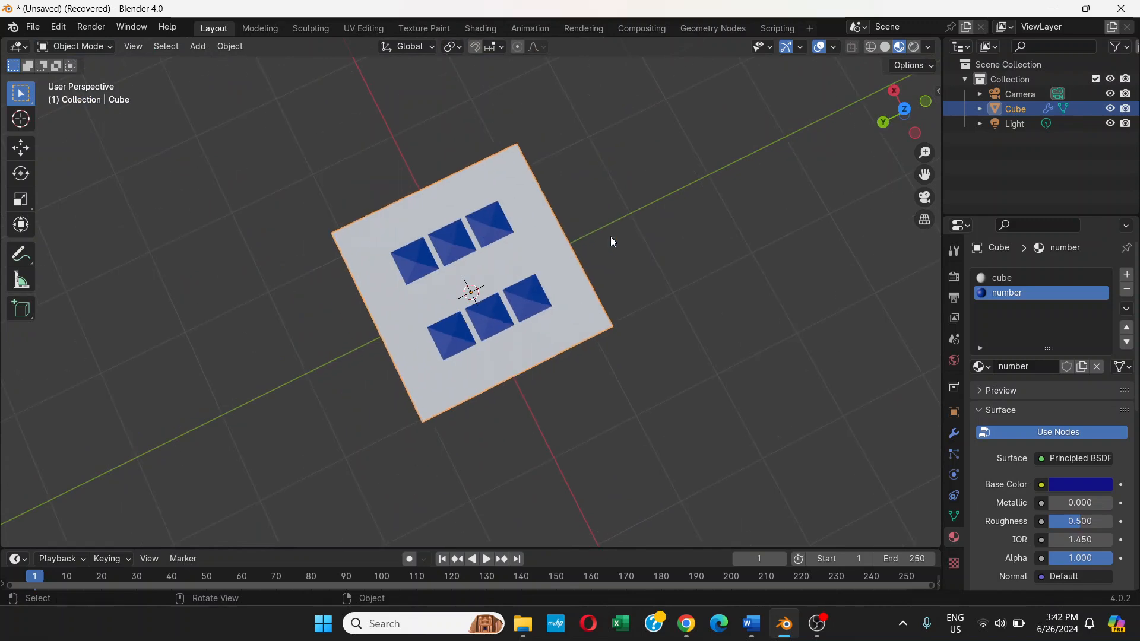
key(KP_1)
scroll(550, 254, down, 1)
middle_drag(550, 254, 469, 297)
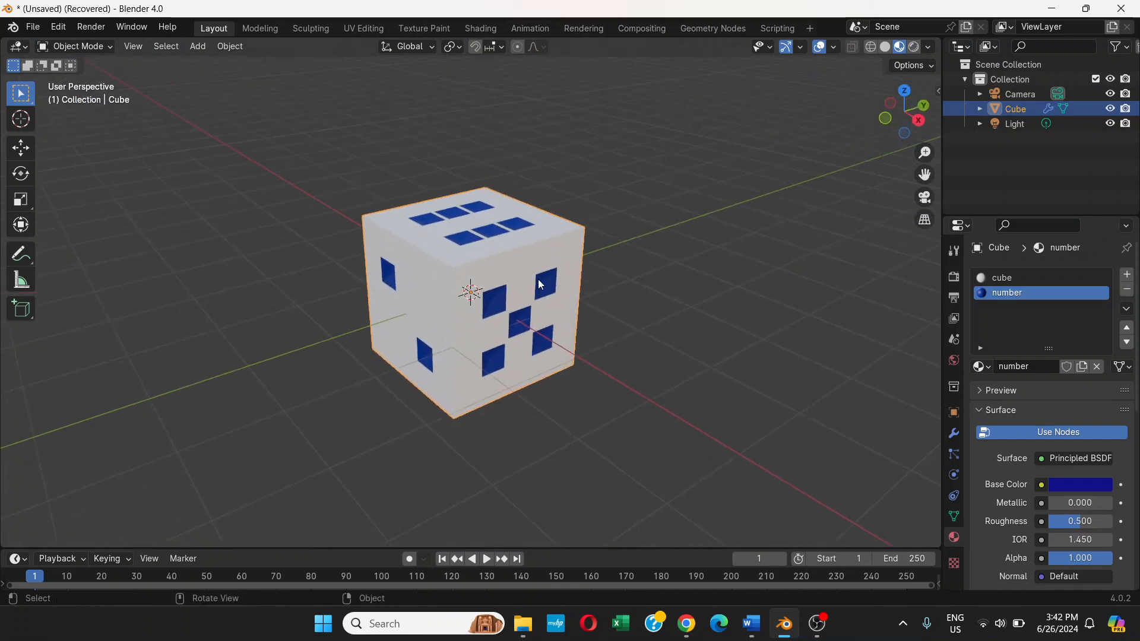
Turn on the viewport display of the Subdivision modifier and check the rounded die from another side
click(954, 434)
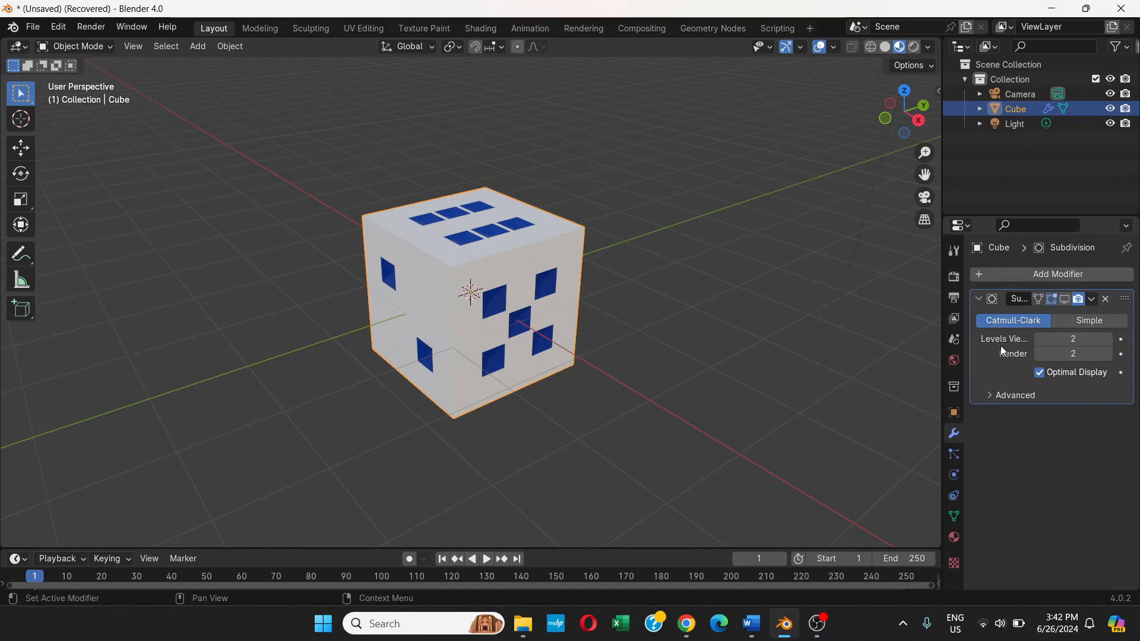
click(1065, 299)
scroll(544, 323, up, 5)
middle_drag(544, 324, 407, 219)
scroll(565, 225, down, 4)
scroll(580, 214, down, 2)
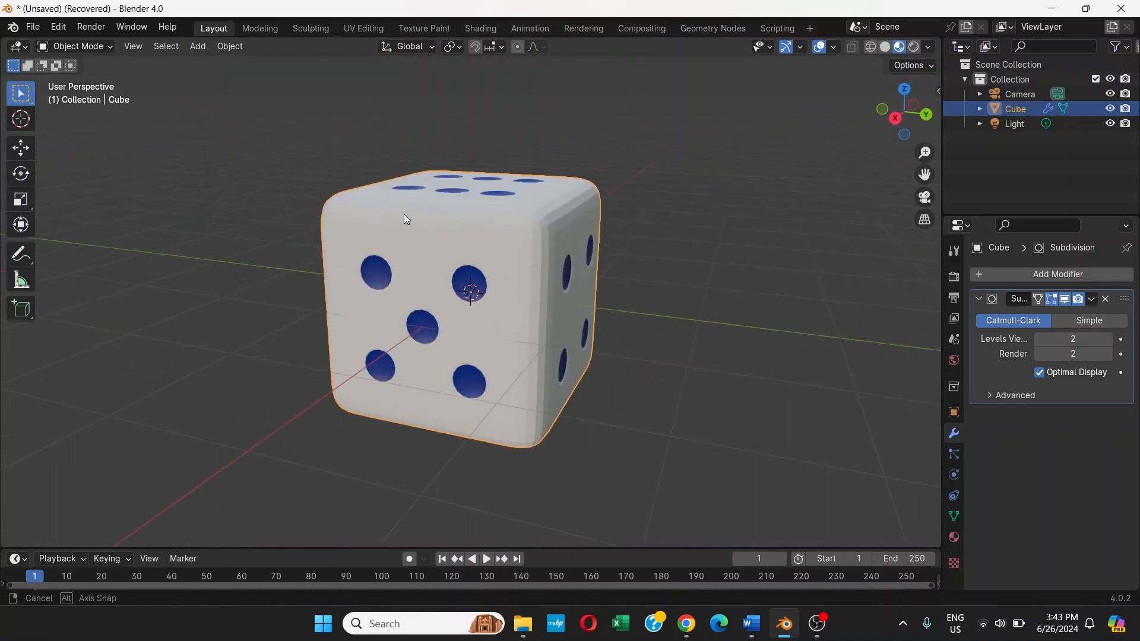
scroll(484, 272, up, 1)
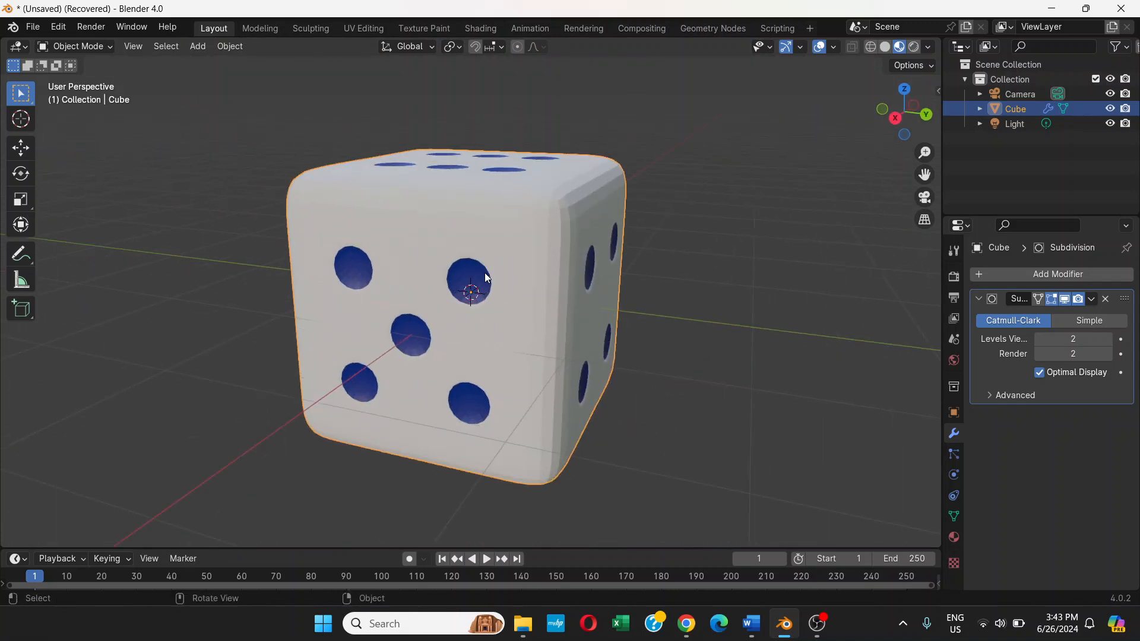
Apply Shade Smooth to the die and inspect its surface from other sides
right_click(527, 242)
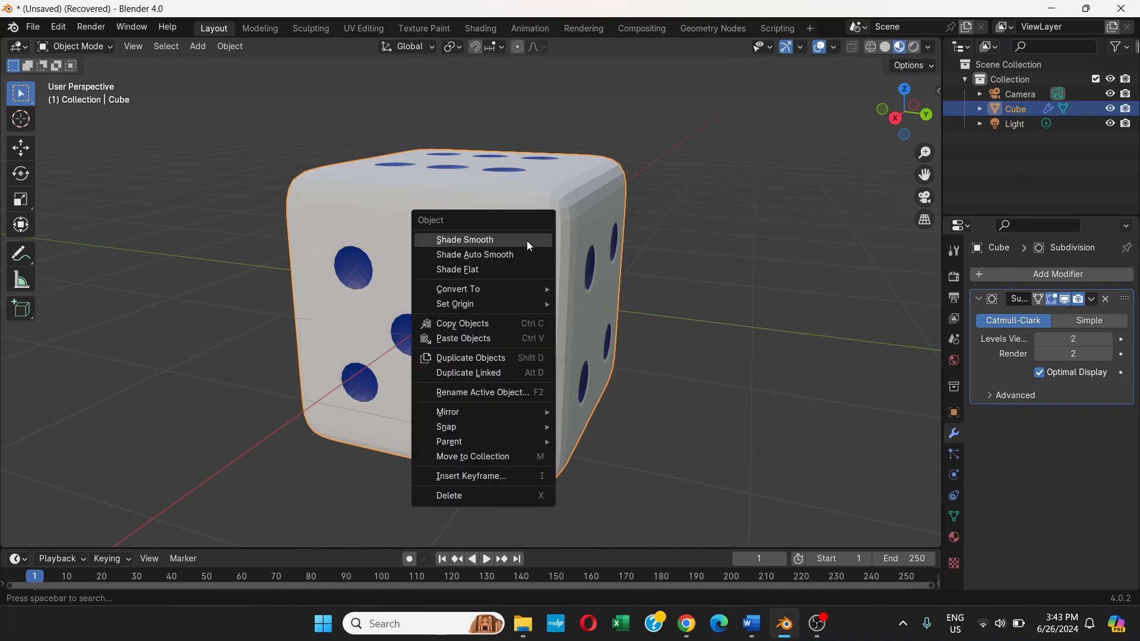
click(477, 247)
middle_drag(605, 304, 482, 297)
middle_drag(574, 272, 457, 279)
scroll(504, 288, up, 2)
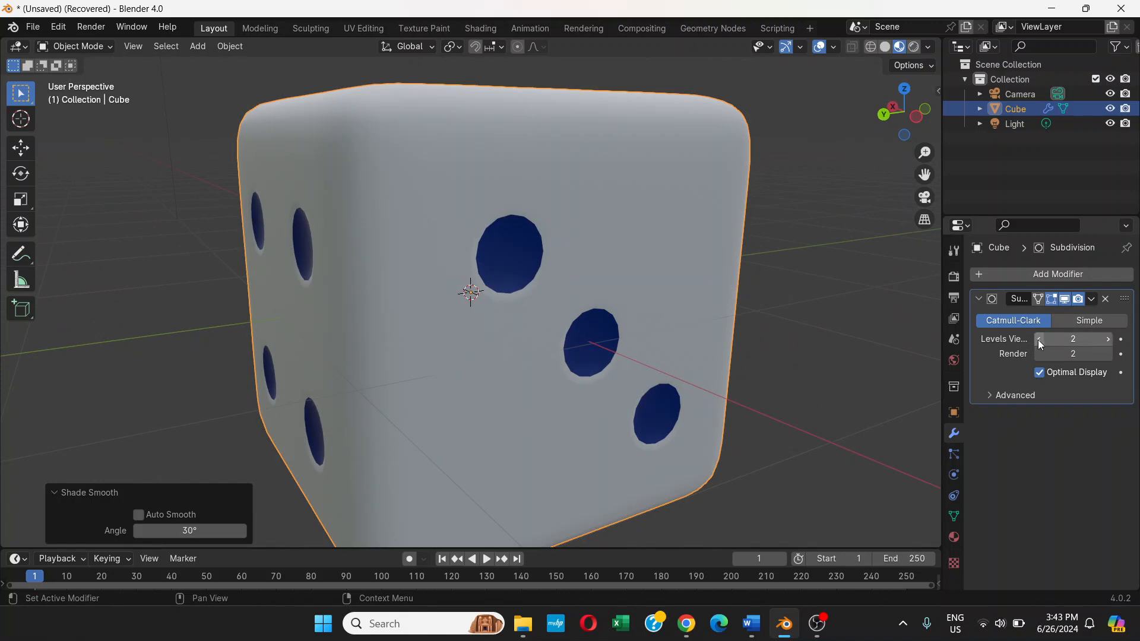
Set the Subdivision modifier's viewport level to 3 and check the roundness of the pips
scroll(598, 302, up, 3)
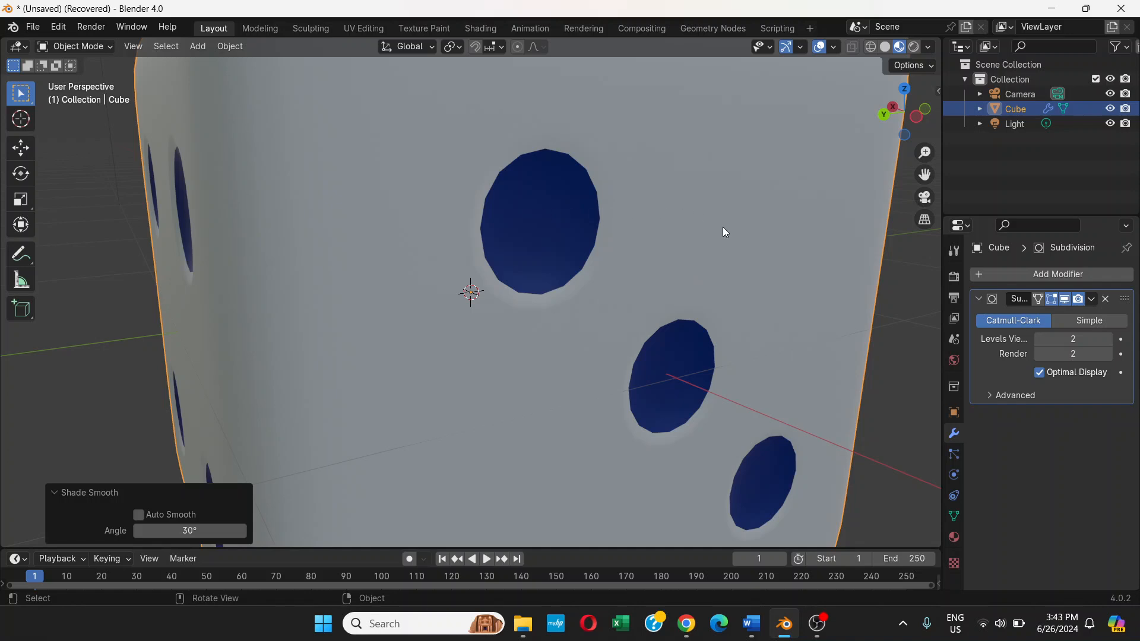
click(1108, 339)
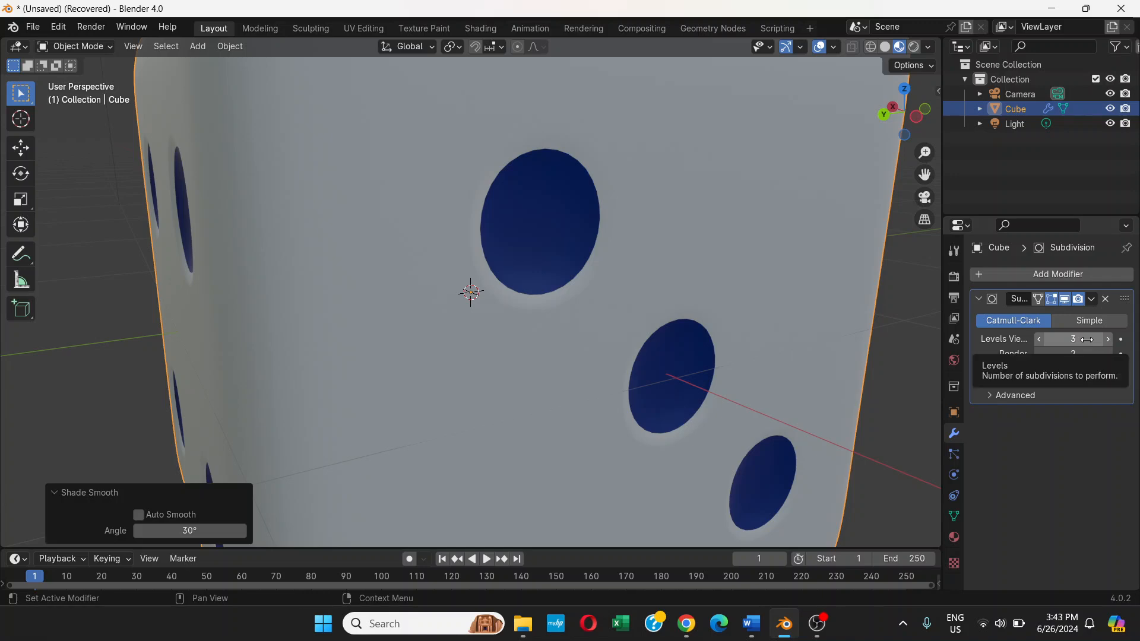
middle_drag(581, 198, 603, 327)
scroll(602, 348, up, 1)
scroll(604, 328, down, 2)
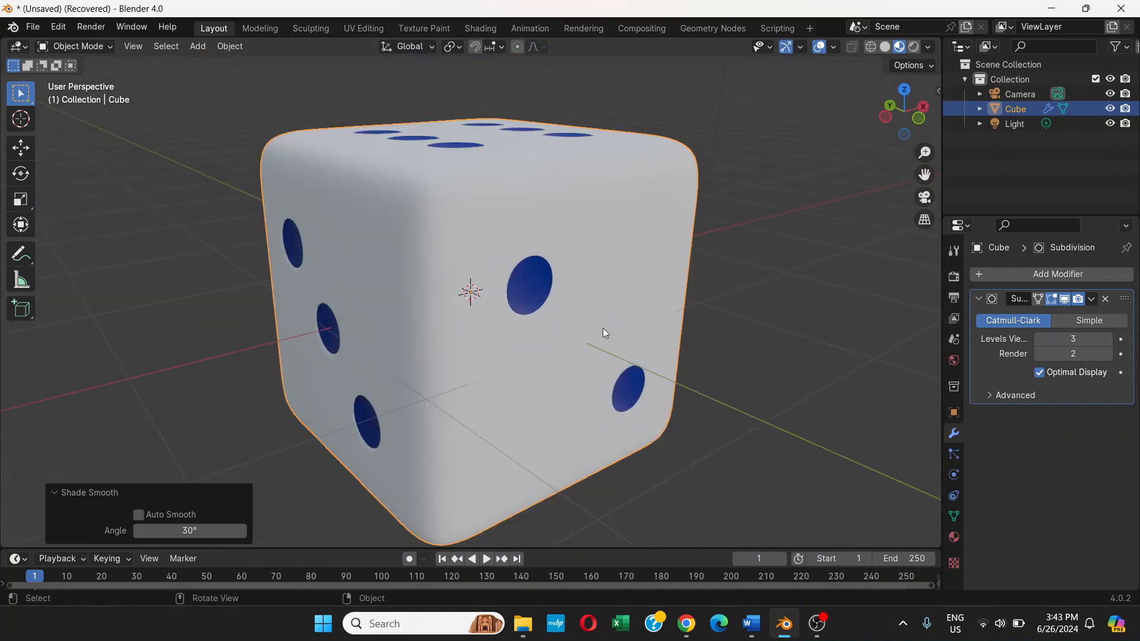
scroll(501, 255, down, 2)
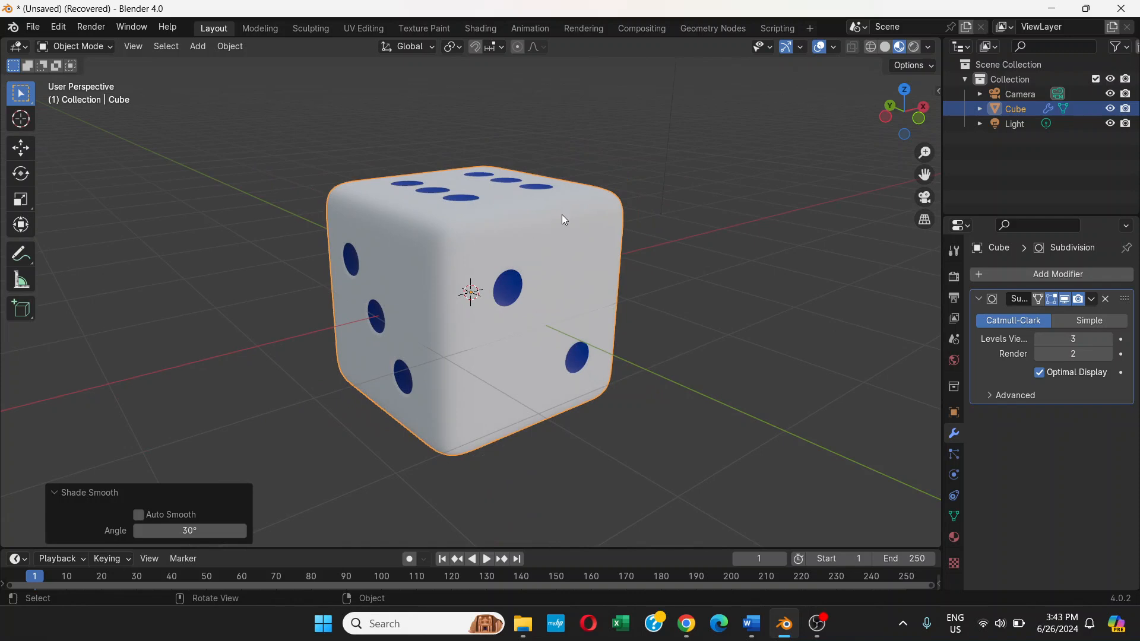
Set the number material's Metallic value to 0.419, checking the pips around the die
click(514, 233)
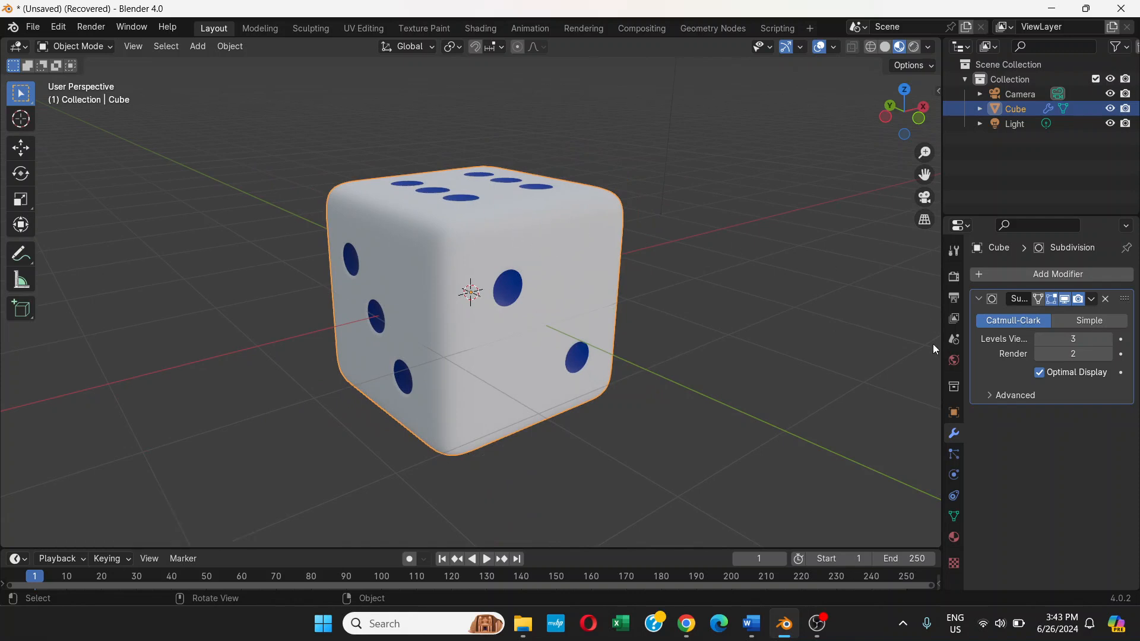
click(955, 537)
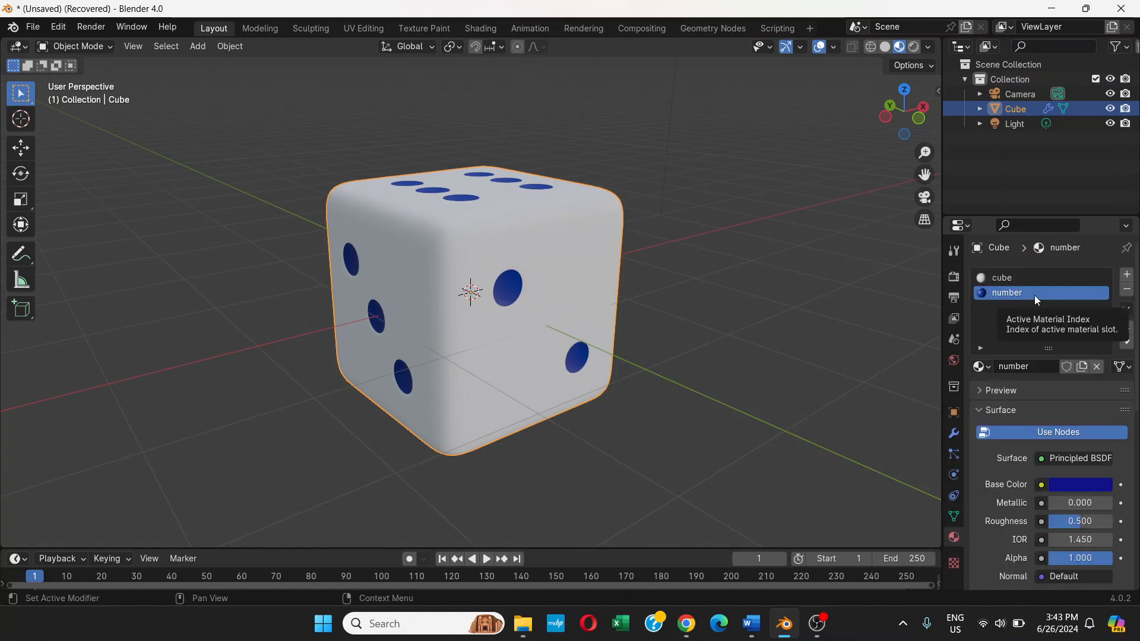
scroll(1045, 460, down, 5)
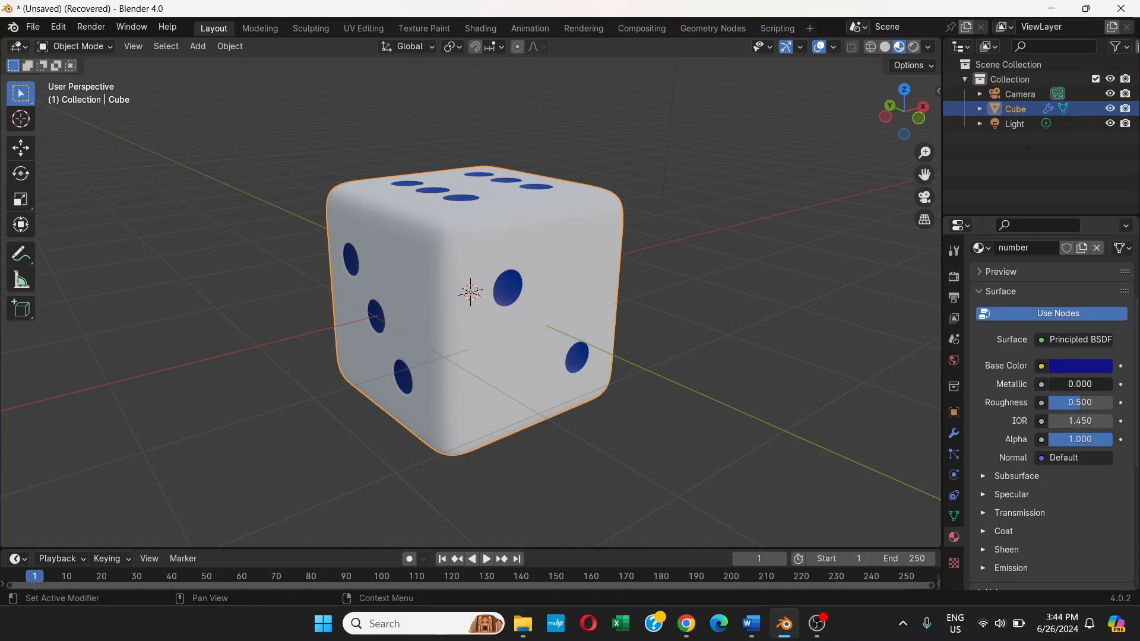
drag(1079, 384, 1087, 384)
drag(1088, 384, 1089, 385)
middle_drag(585, 226, 517, 246)
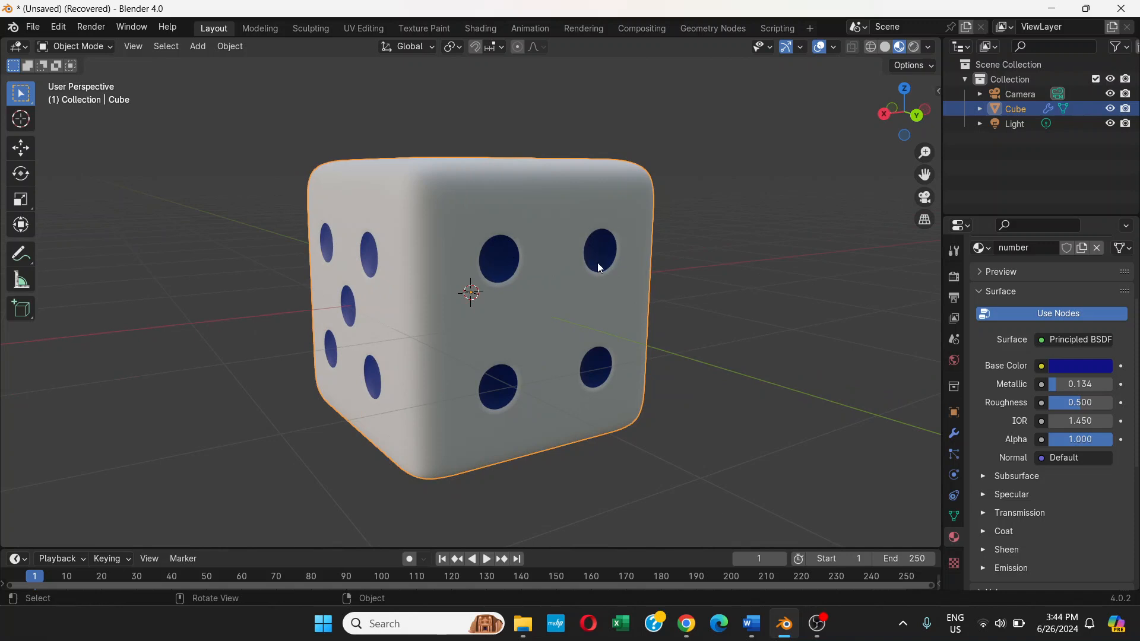
drag(1053, 384, 1072, 384)
middle_drag(719, 314, 562, 351)
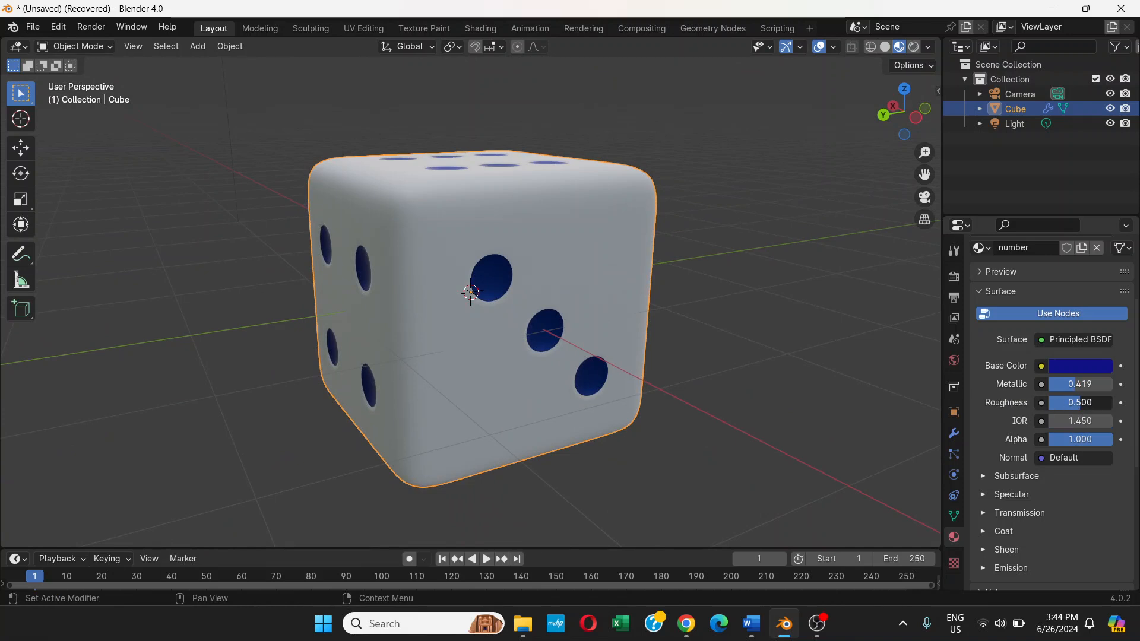
Set the number material's Roughness to 0.161 and inspect the reflections in the pips up close
drag(1079, 402, 1059, 402)
scroll(534, 311, up, 6)
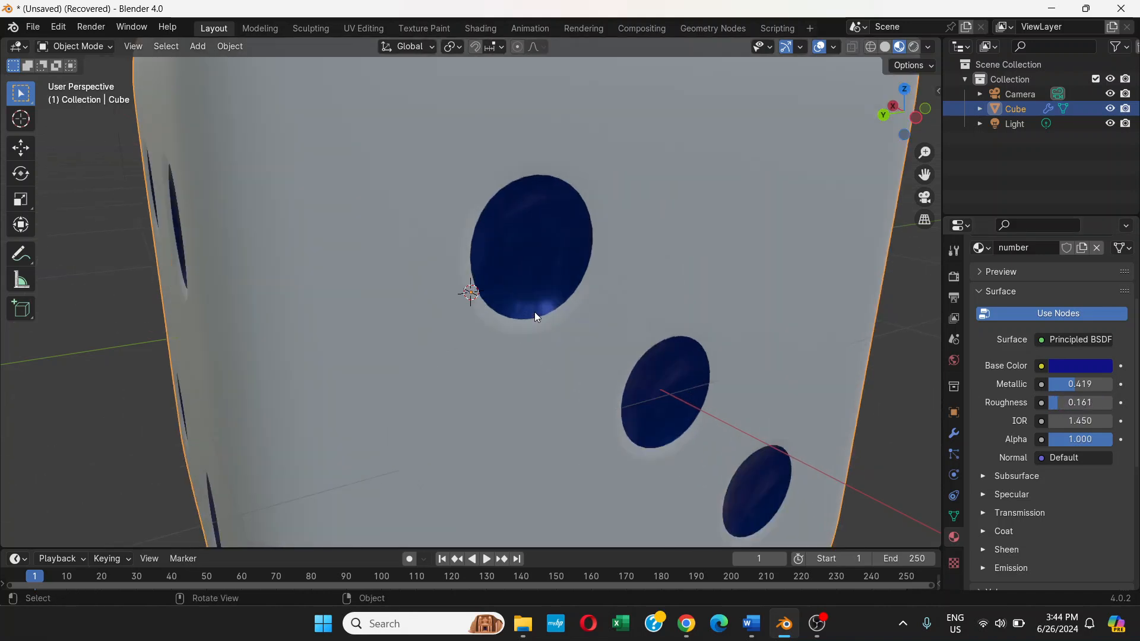
mouse_move(543, 292)
middle_down()
mouse_move(572, 290)
mouse_move(526, 300)
mouse_move(560, 302)
mouse_move(539, 296)
mouse_move(552, 291)
middle_up()
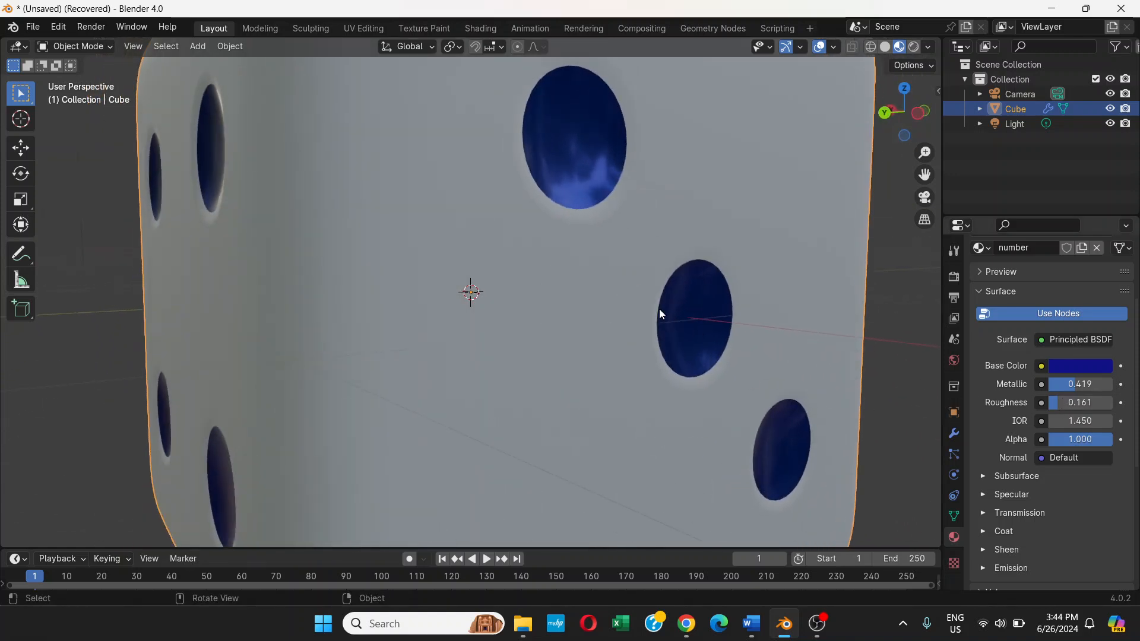
middle_drag(603, 245, 835, 302)
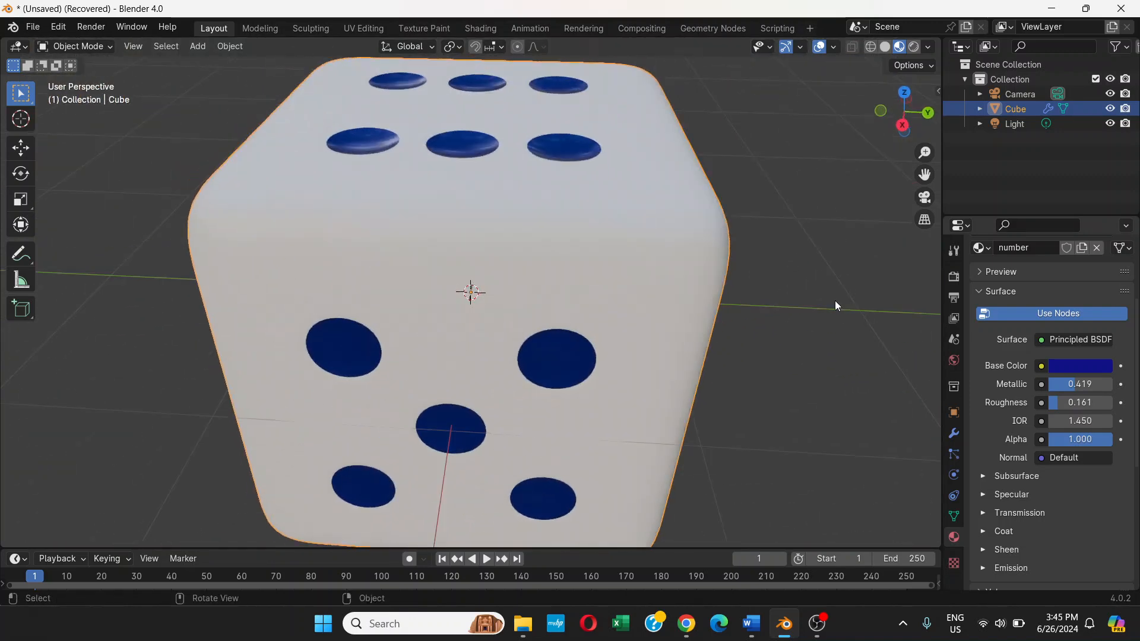
Examine the die's five side from several angles and return to the list of material slots
scroll(521, 278, down, 3)
middle_drag(521, 278, 401, 265)
scroll(520, 258, up, 3)
scroll(520, 258, down, 3)
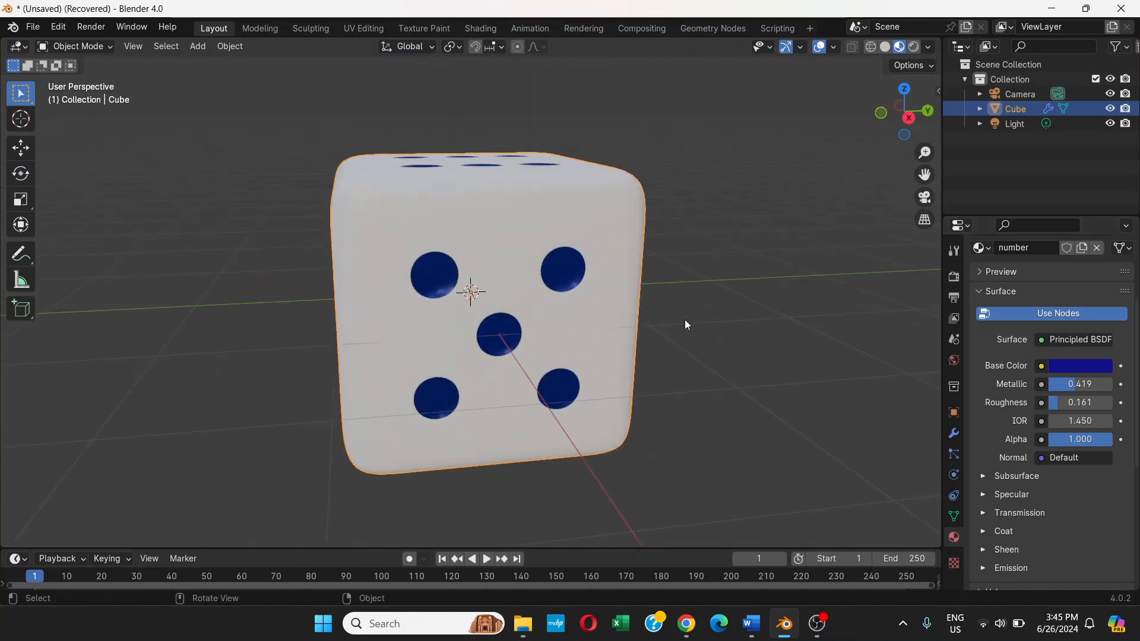
middle_drag(664, 326, 641, 291)
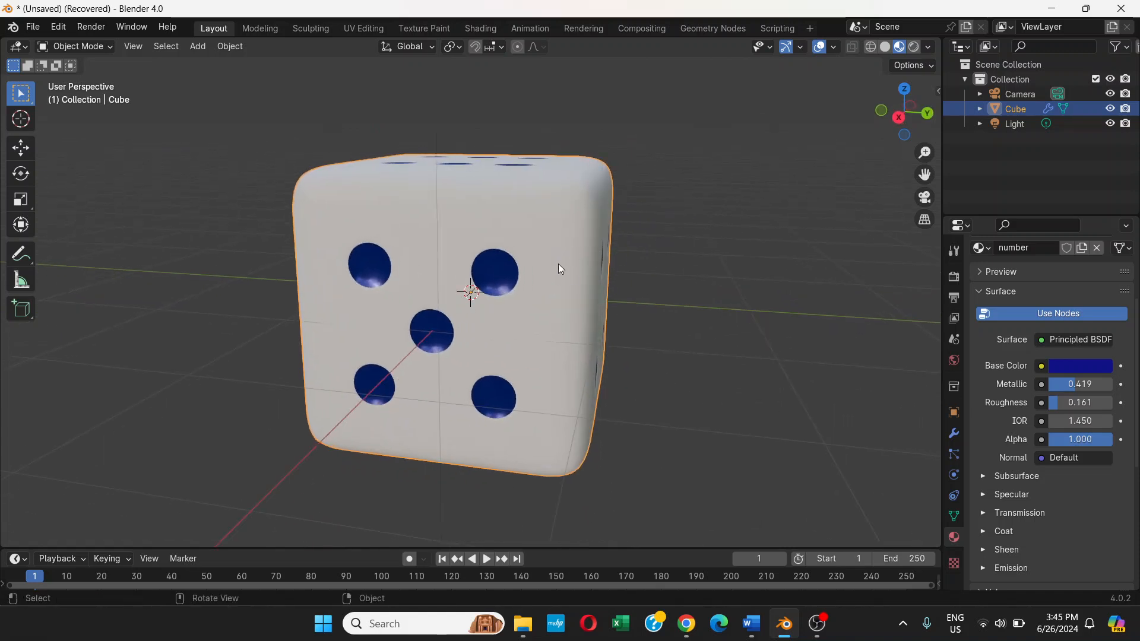
middle_drag(558, 266, 659, 271)
scroll(1011, 337, up, 5)
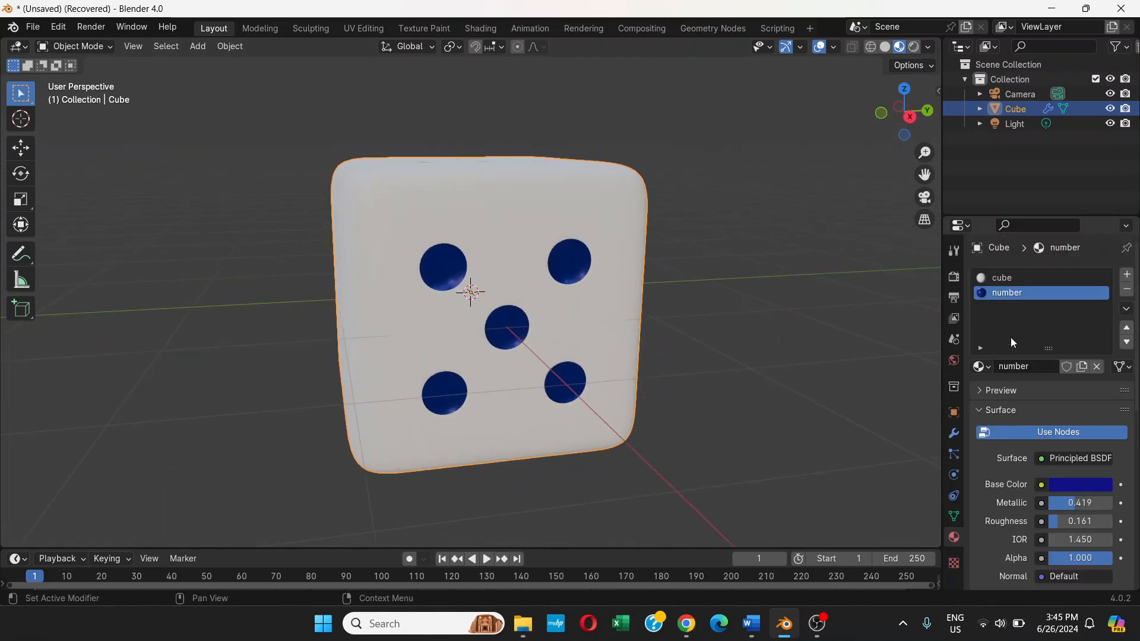
Try a light blue base color with hue 0.585 and saturation 0.908 on the cube material, then undo it
click(1007, 279)
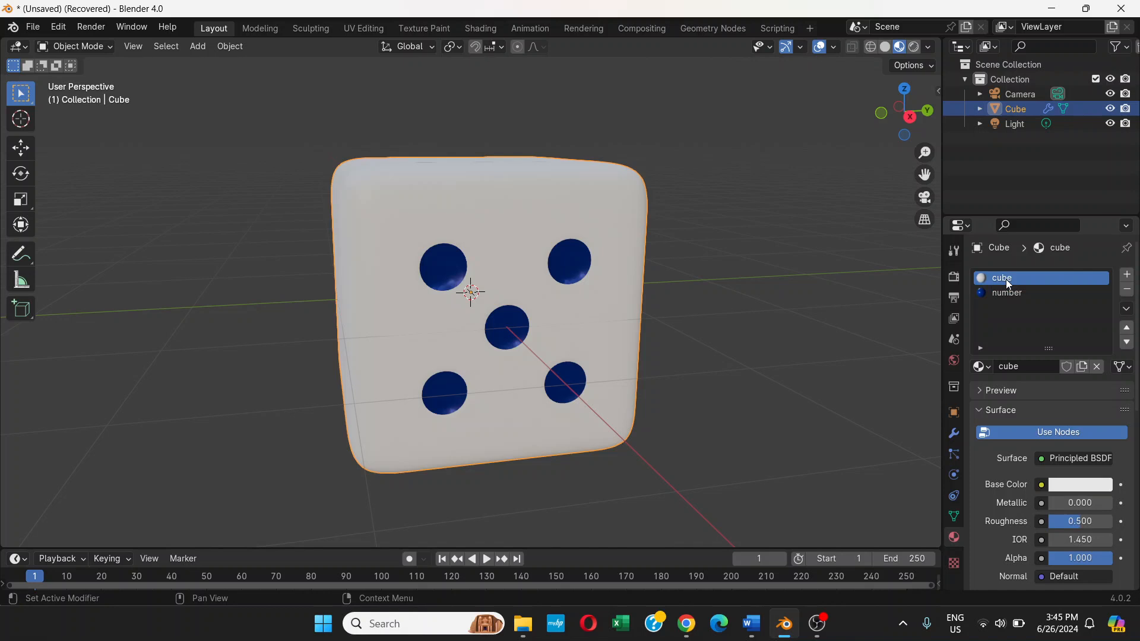
click(1086, 486)
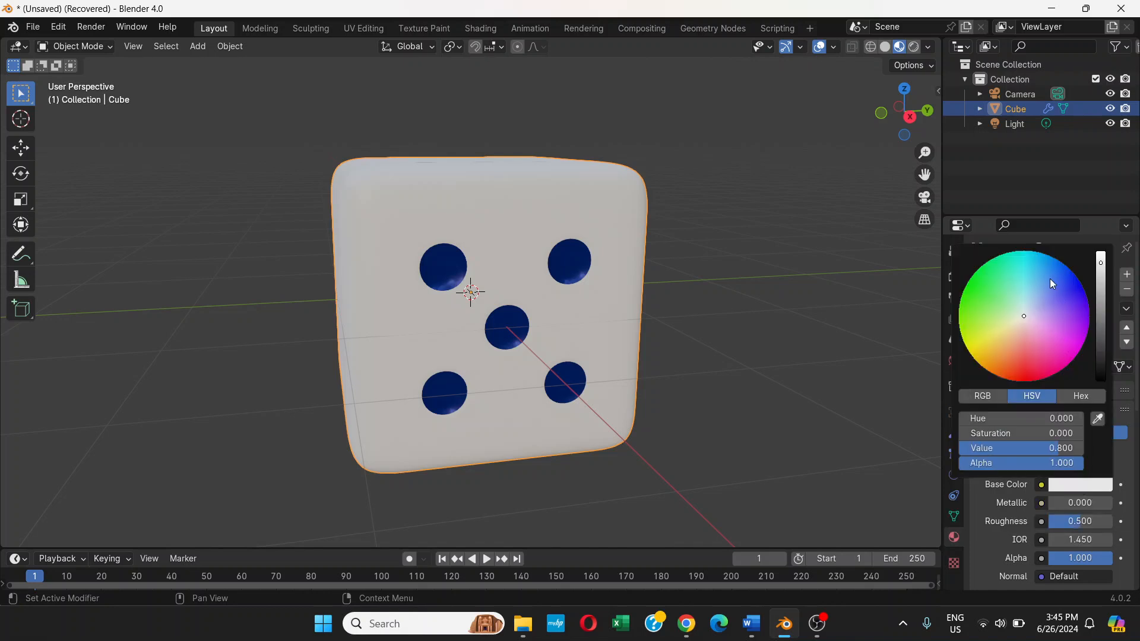
drag(1044, 317, 1040, 276)
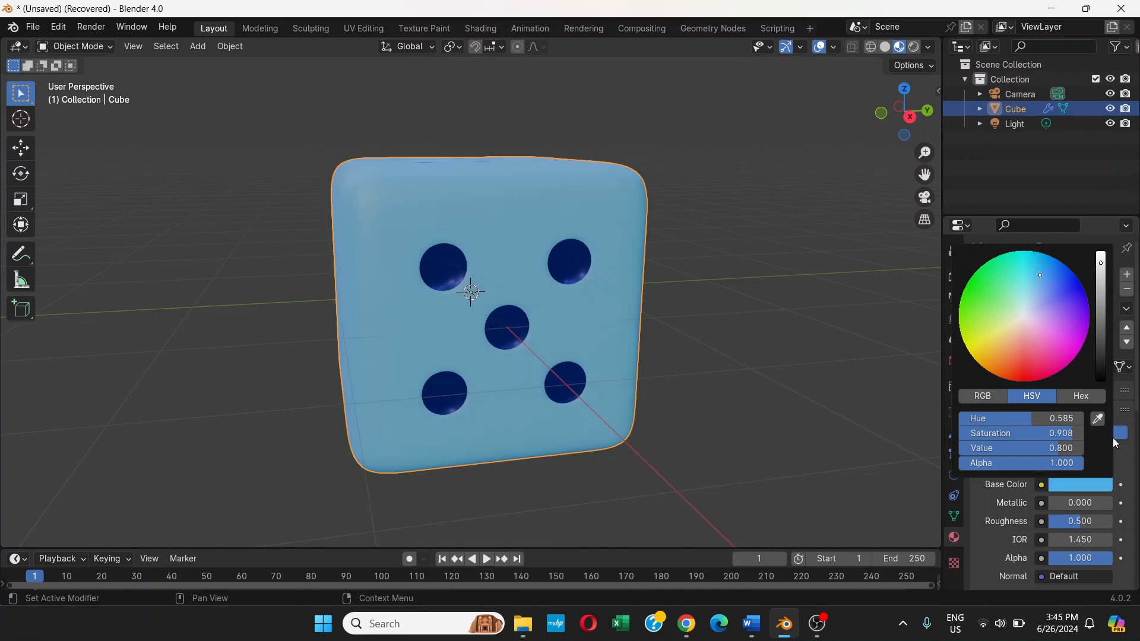
middle_drag(861, 386, 764, 362)
middle_drag(536, 293, 540, 249)
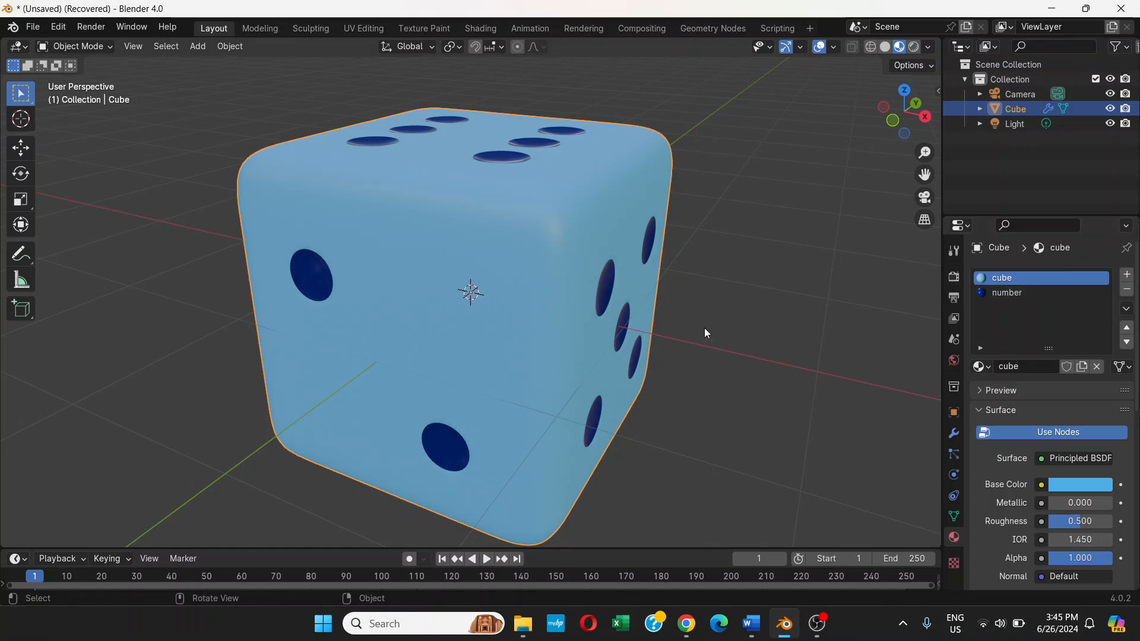
key(ctrl+z)
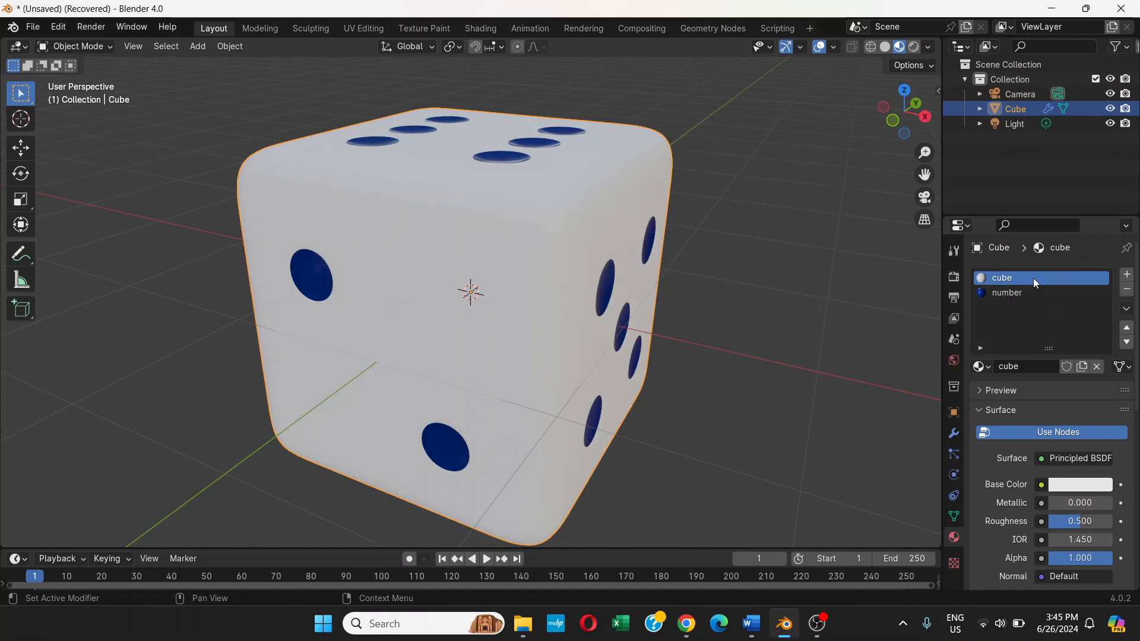
Set the cube material's Metallic value to 0.349 and check the shading on the die's body
click(1007, 295)
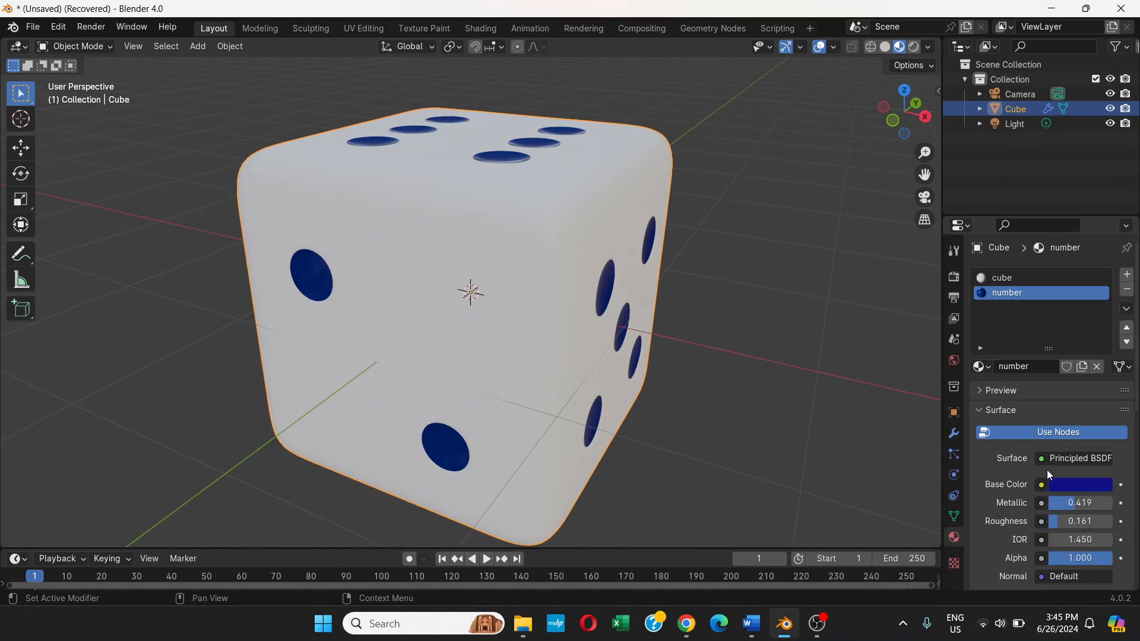
click(1006, 281)
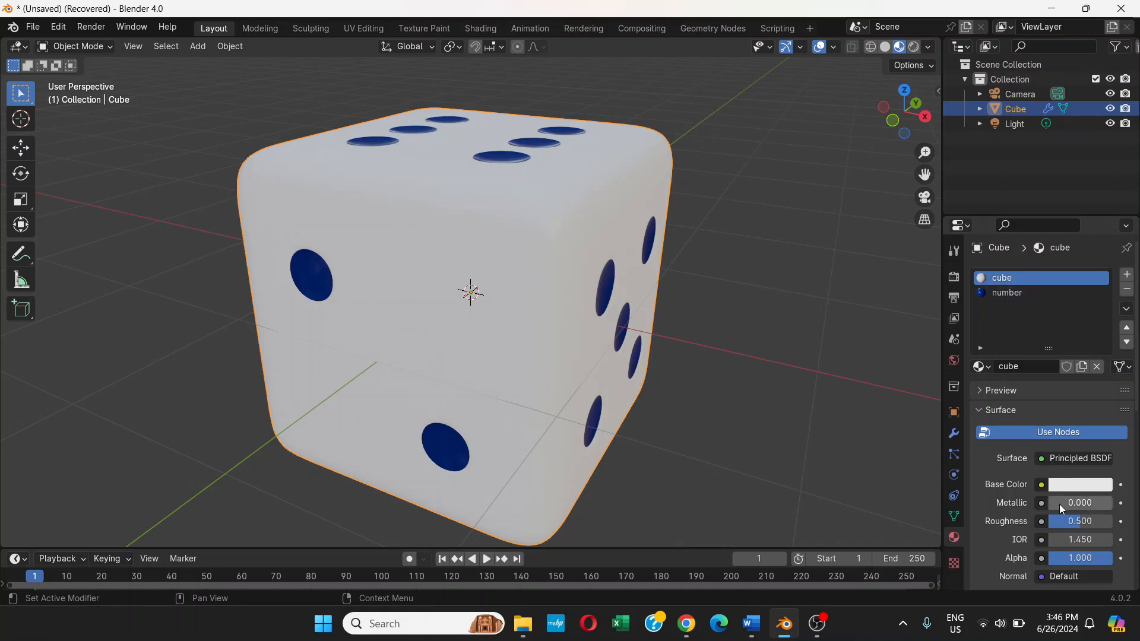
scroll(768, 398, up, 1)
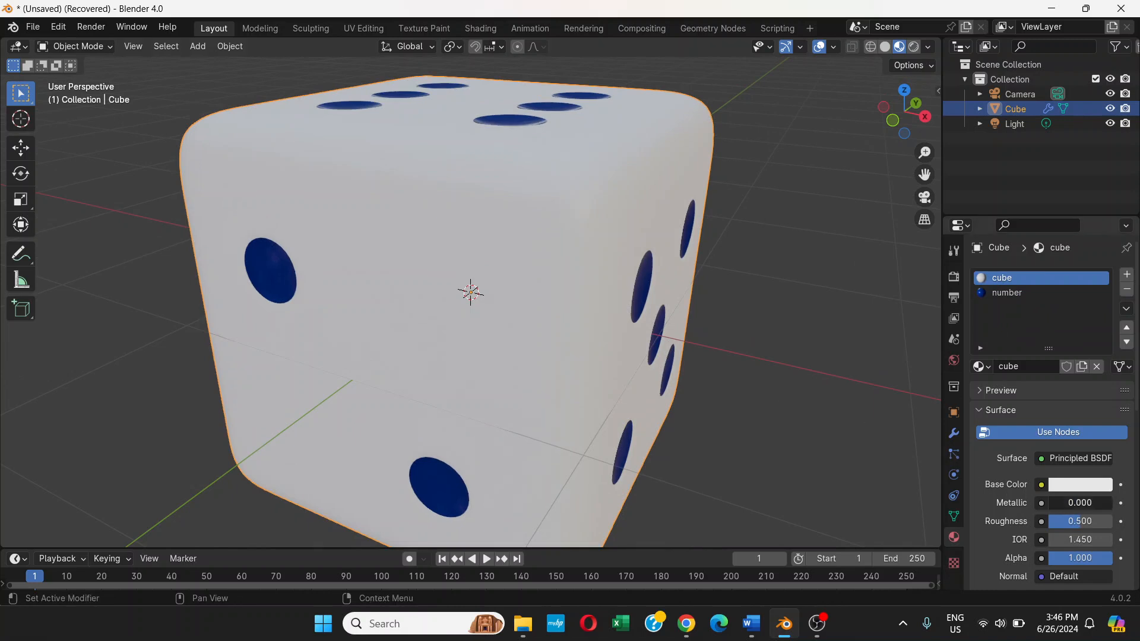
drag(1079, 503, 1105, 503)
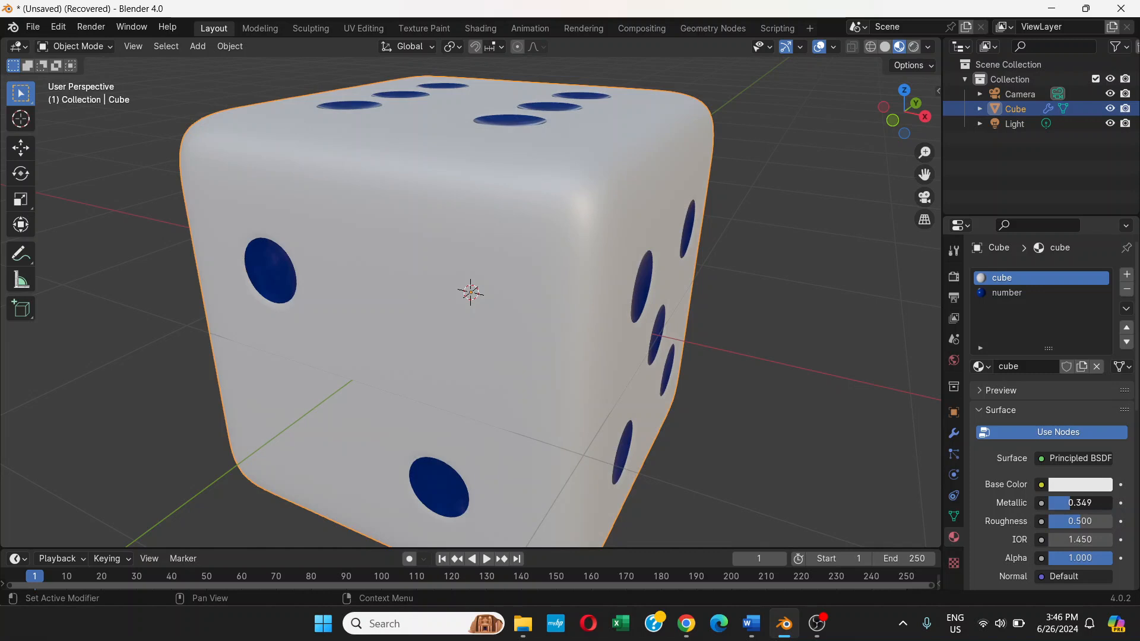
middle_drag(674, 287, 636, 269)
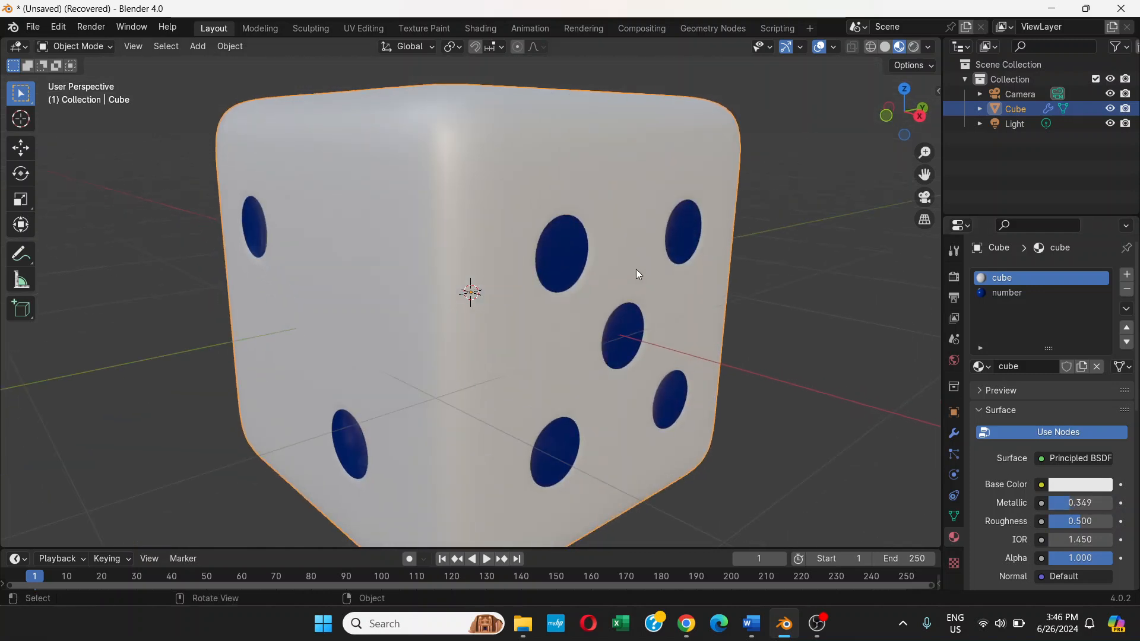
Set the cube material's Roughness to 0.289 and inspect the reflections on several sides of the die
drag(1079, 522, 1065, 522)
middle_drag(564, 324, 737, 351)
middle_drag(582, 291, 465, 262)
middle_drag(669, 236, 546, 288)
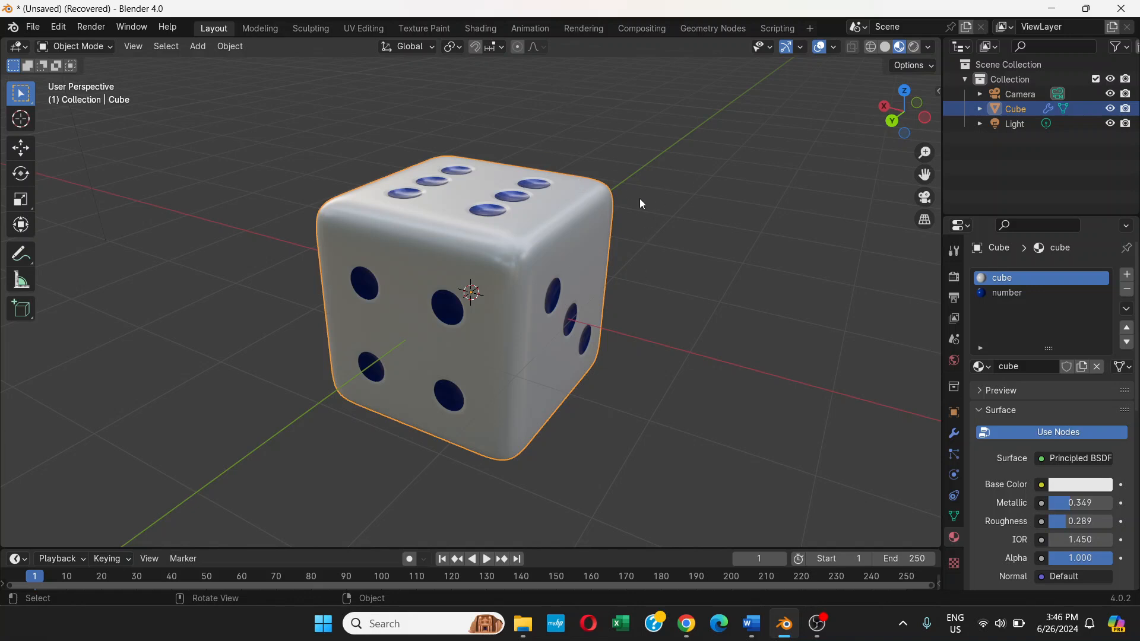
Hide the viewport overlays and examine the die from several angles without grid or selection outline
click(818, 48)
middle_drag(674, 267, 563, 239)
middle_drag(460, 244, 551, 237)
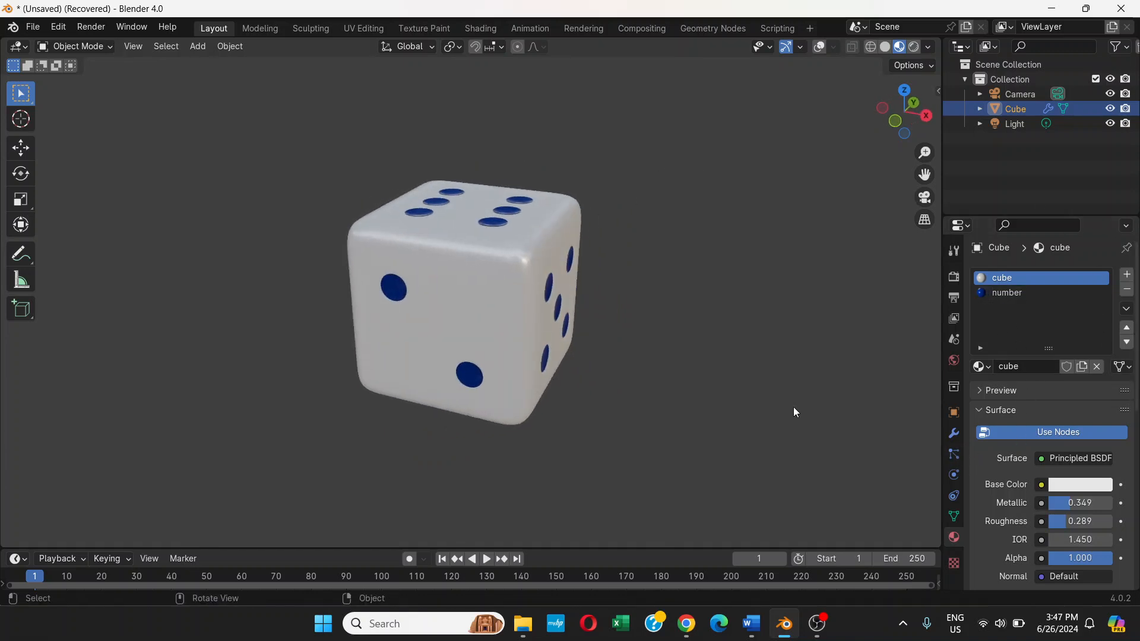
middle_drag(683, 359, 700, 216)
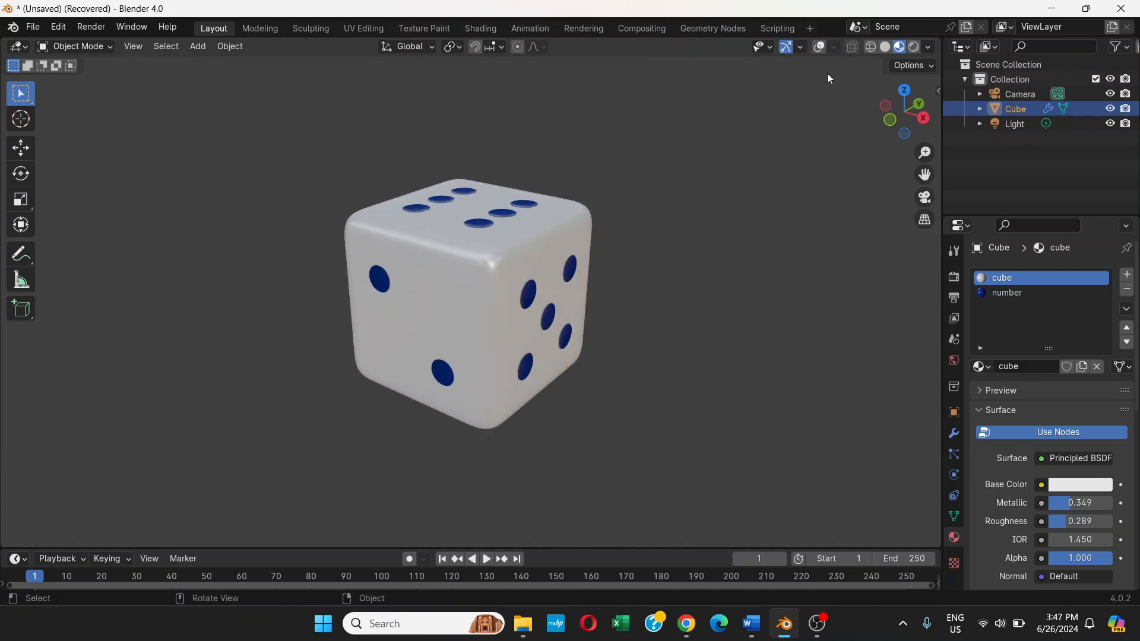
Switch the viewport to Rendered shading, inspect the lighting around the die, and show the viewport overlays again
click(914, 50)
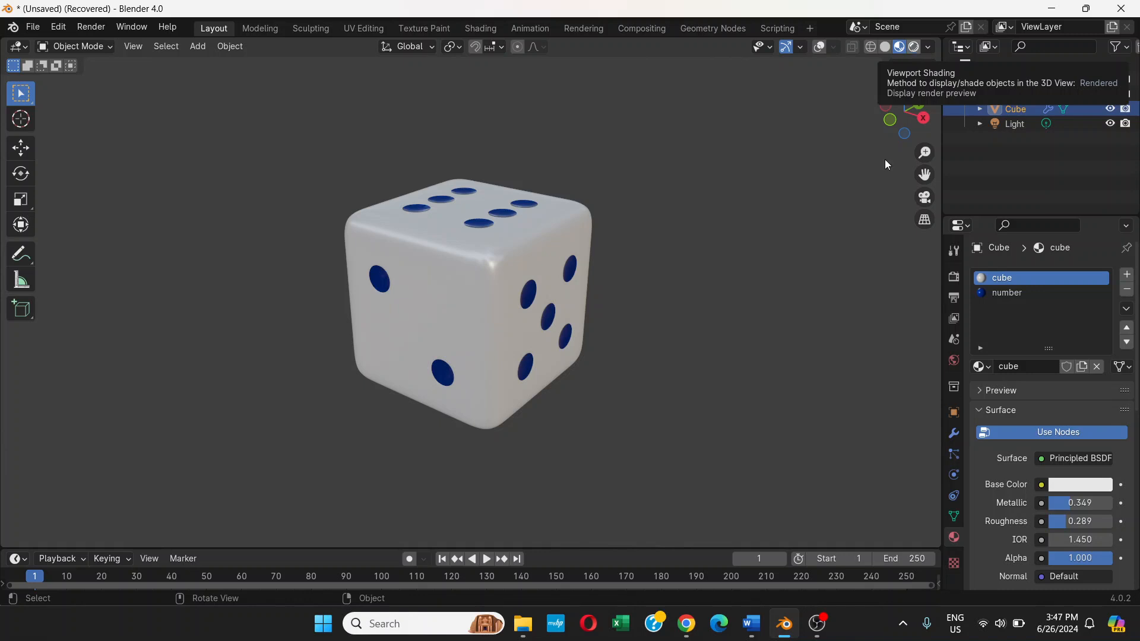
middle_drag(681, 287, 573, 257)
middle_drag(484, 264, 522, 364)
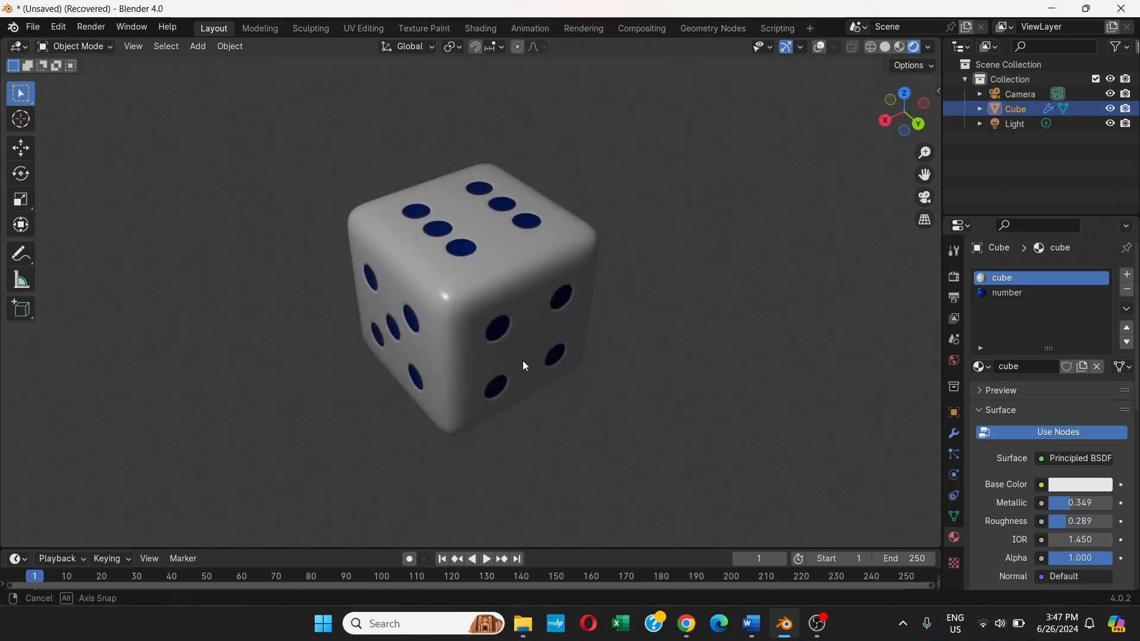
middle_drag(514, 281, 308, 277)
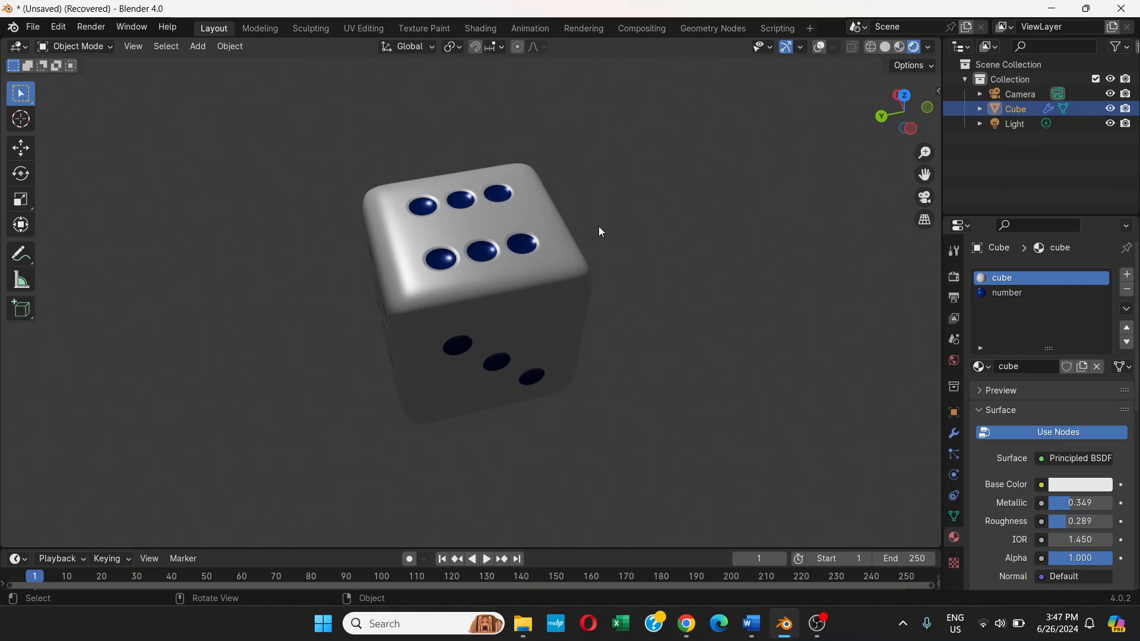
click(818, 46)
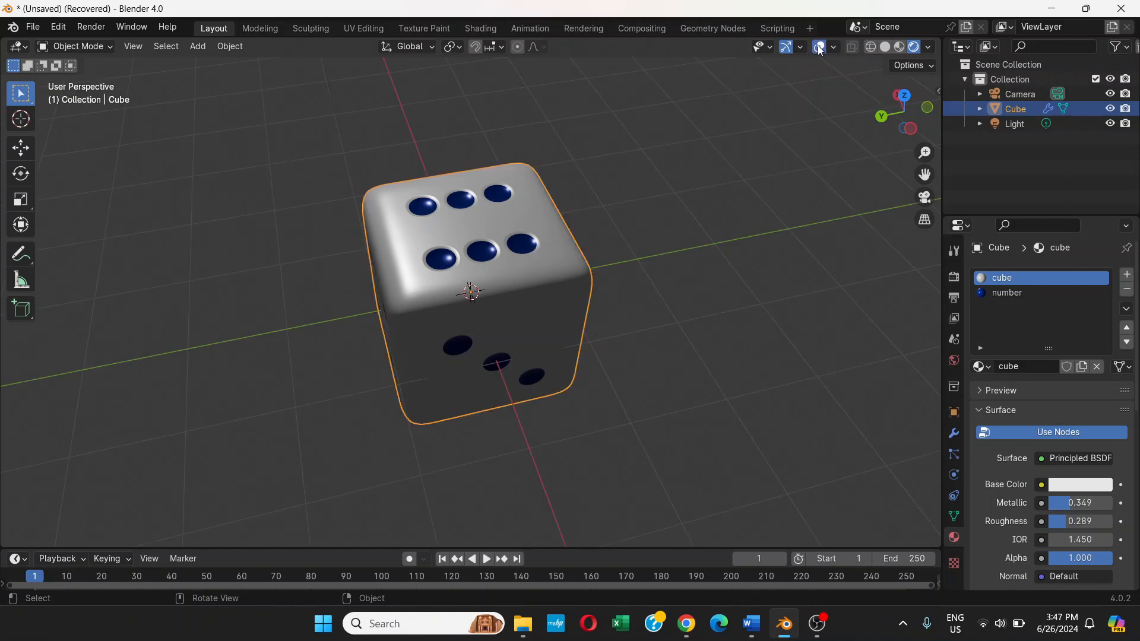